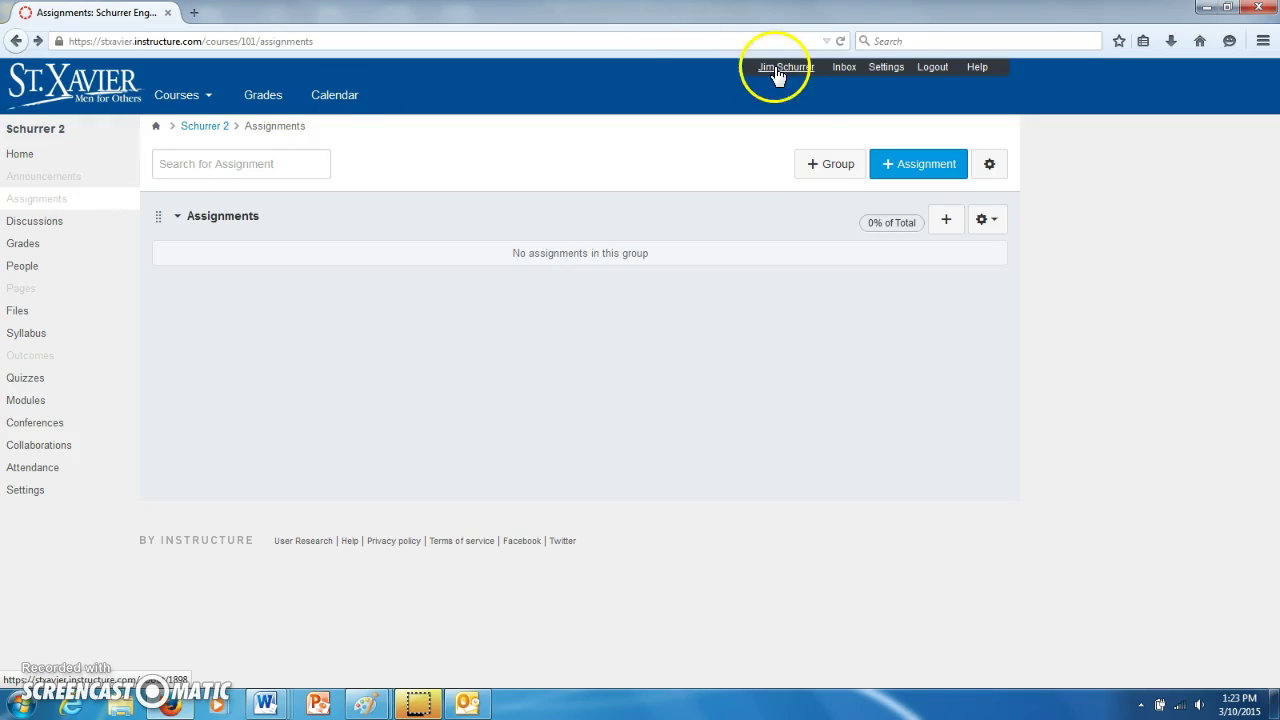
Add an assignment group named "Vocabulary" worth 15% of the total grade.
click(818, 168)
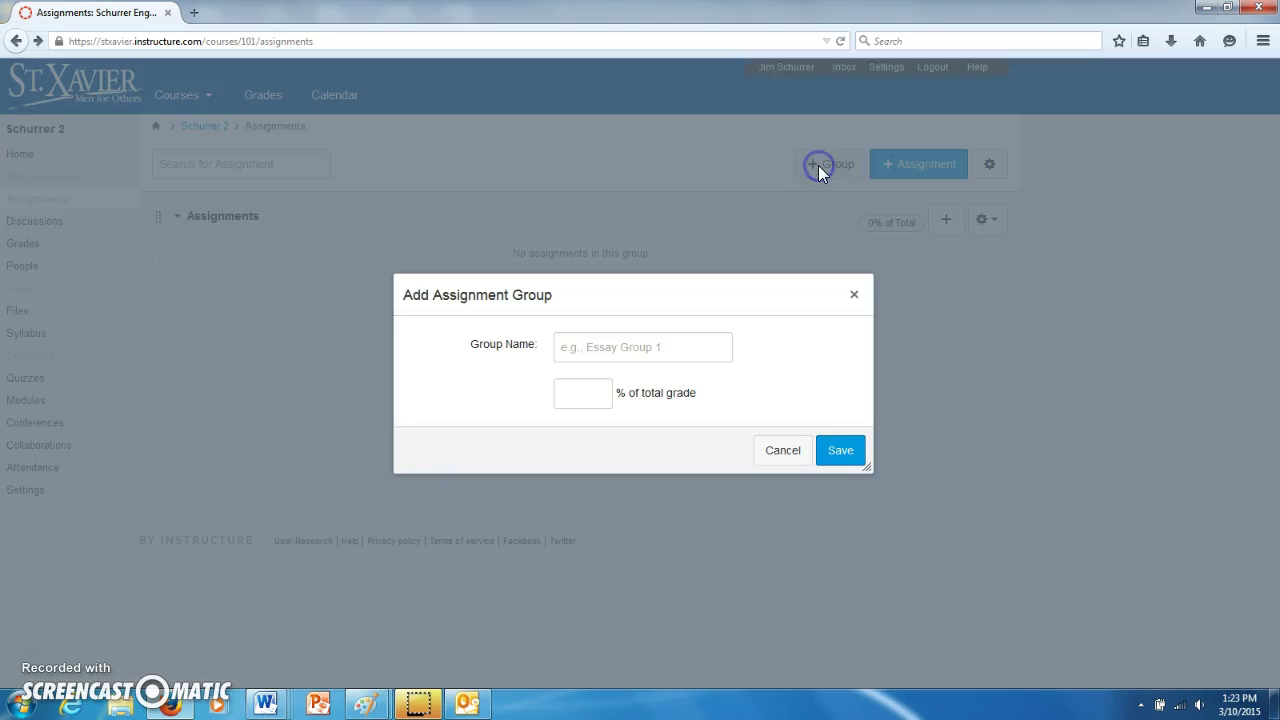
click(636, 348)
text(Vocabulary)
key(Tab)
text(1)
click(836, 450)
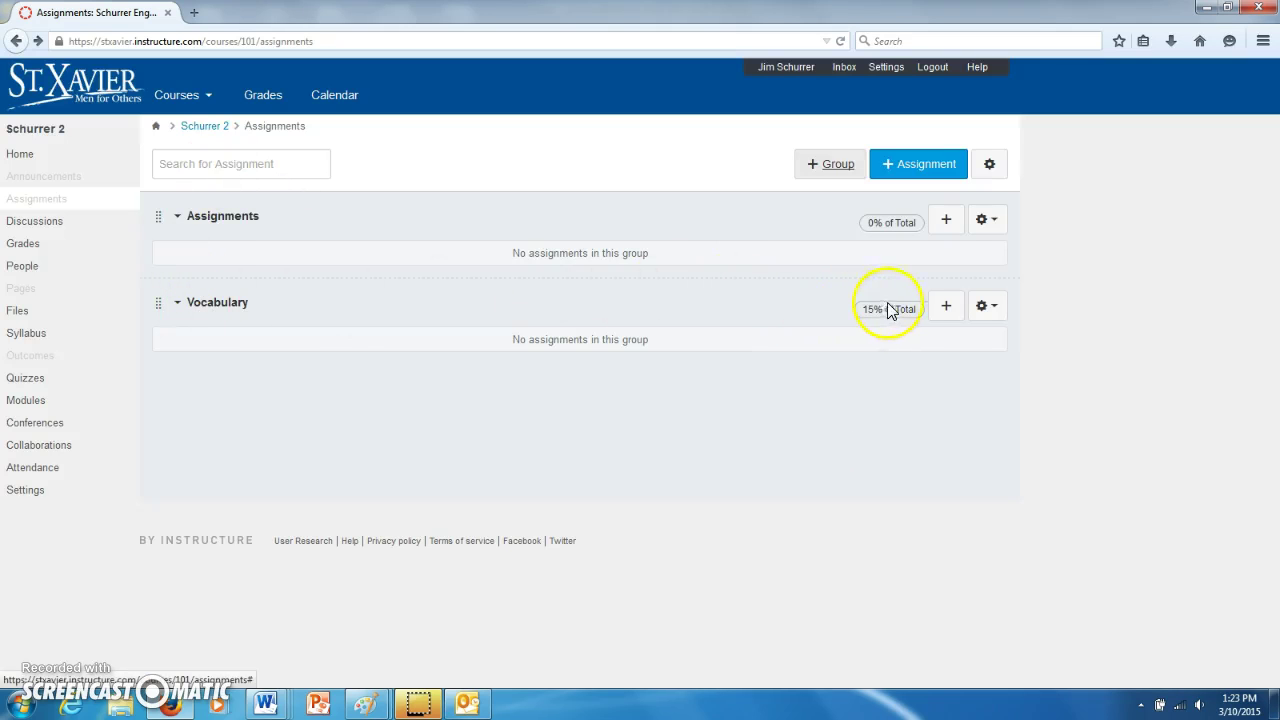
Add an assignment group named "Writing Assignments" worth 40% of the total grade.
click(827, 160)
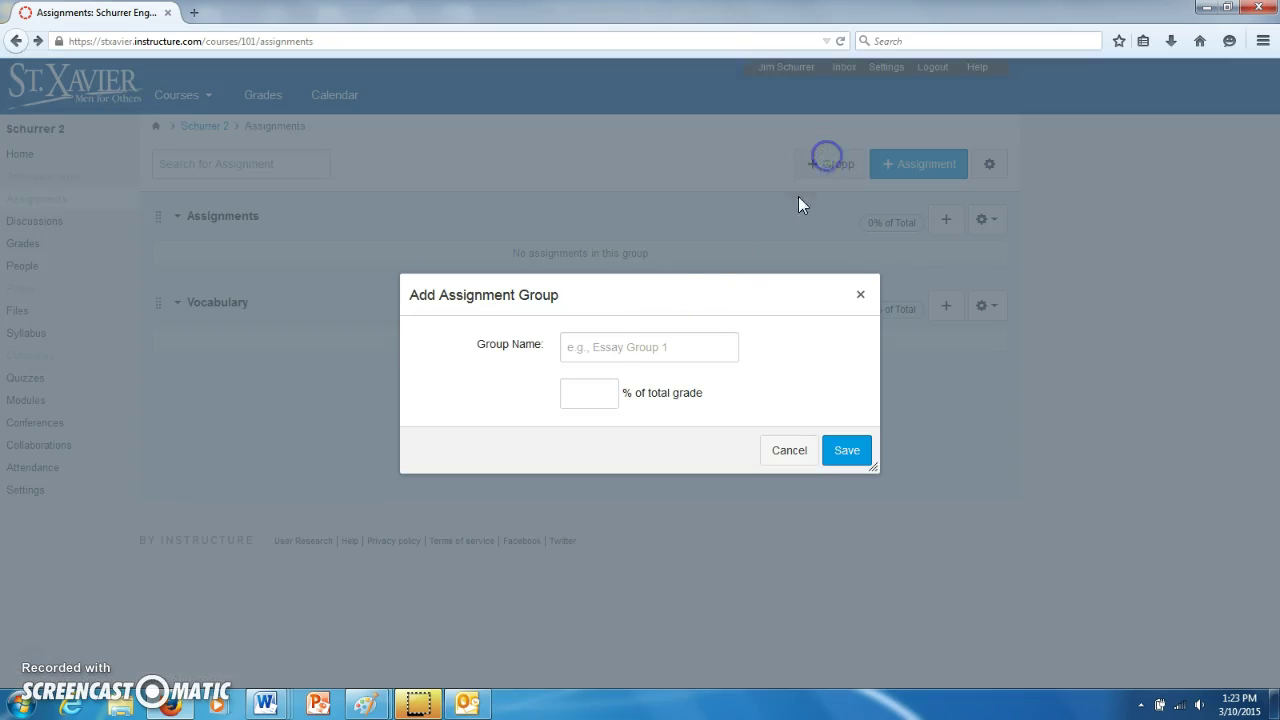
click(634, 347)
text(Writ)
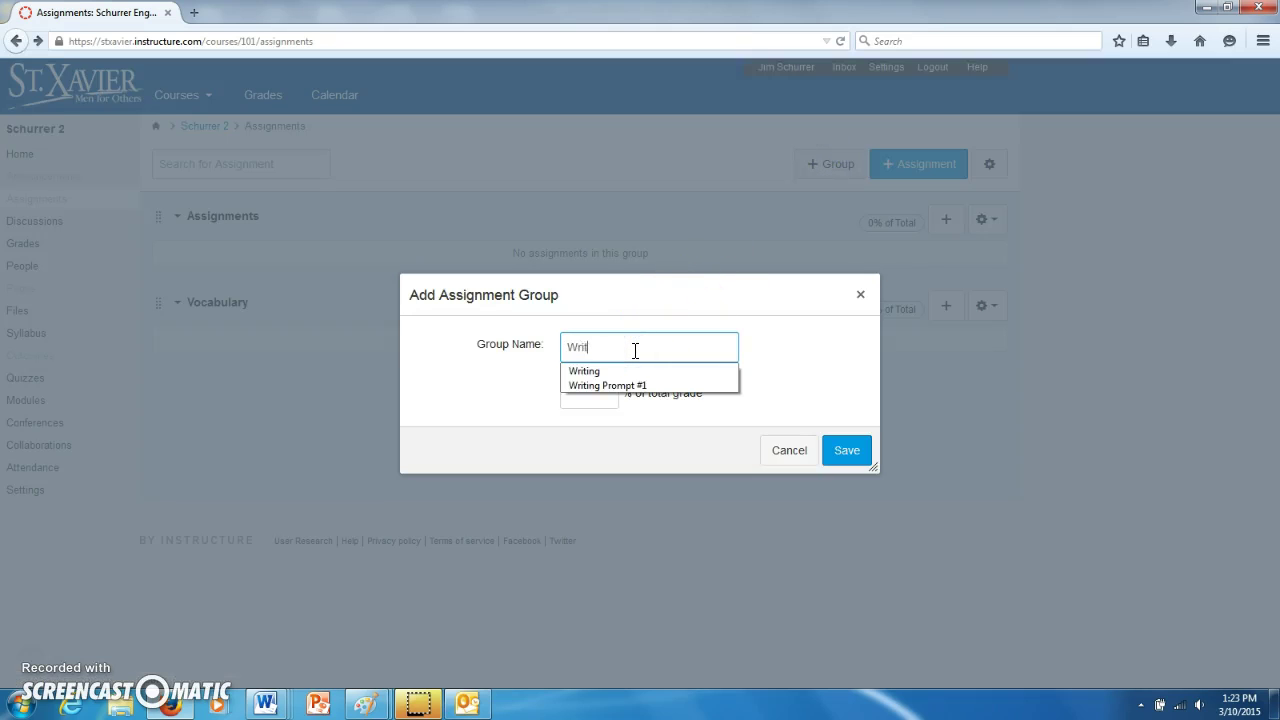
text(in)
text(ting As)
text(signments)
key(Tab)
text(40)
click(847, 450)
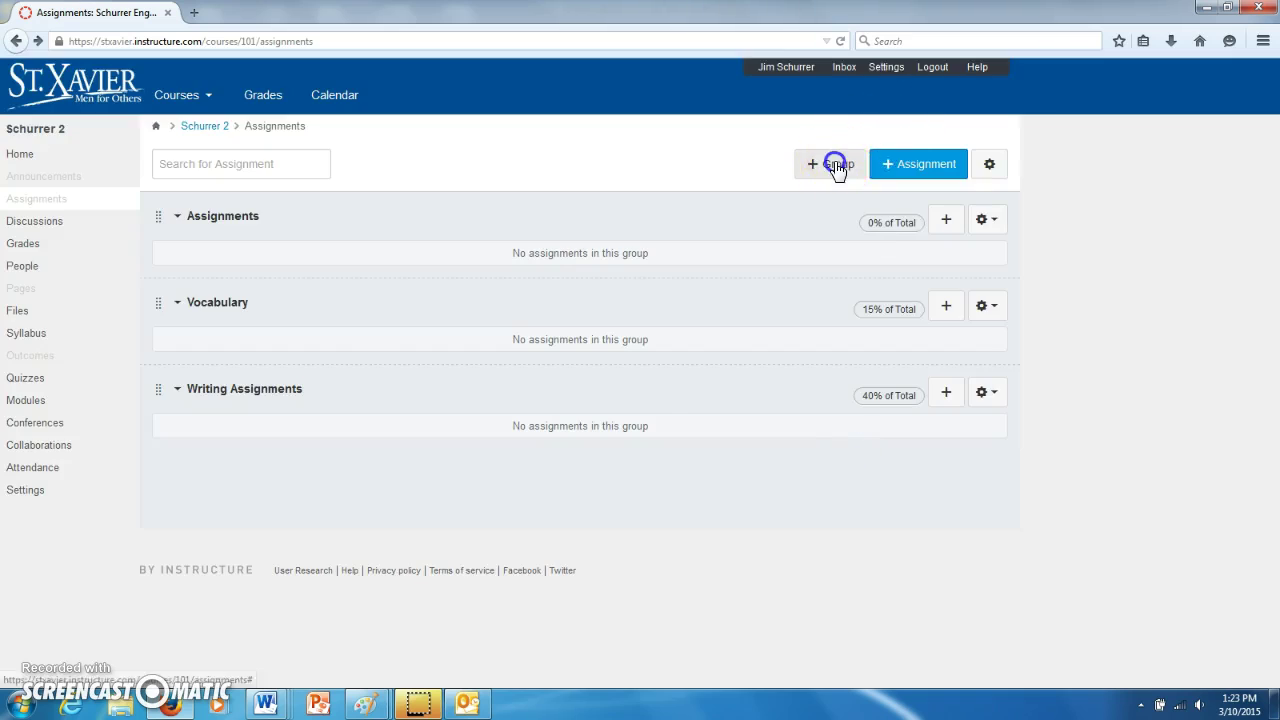
Add an assignment group named "Reading" worth 25% of the total grade.
click(837, 167)
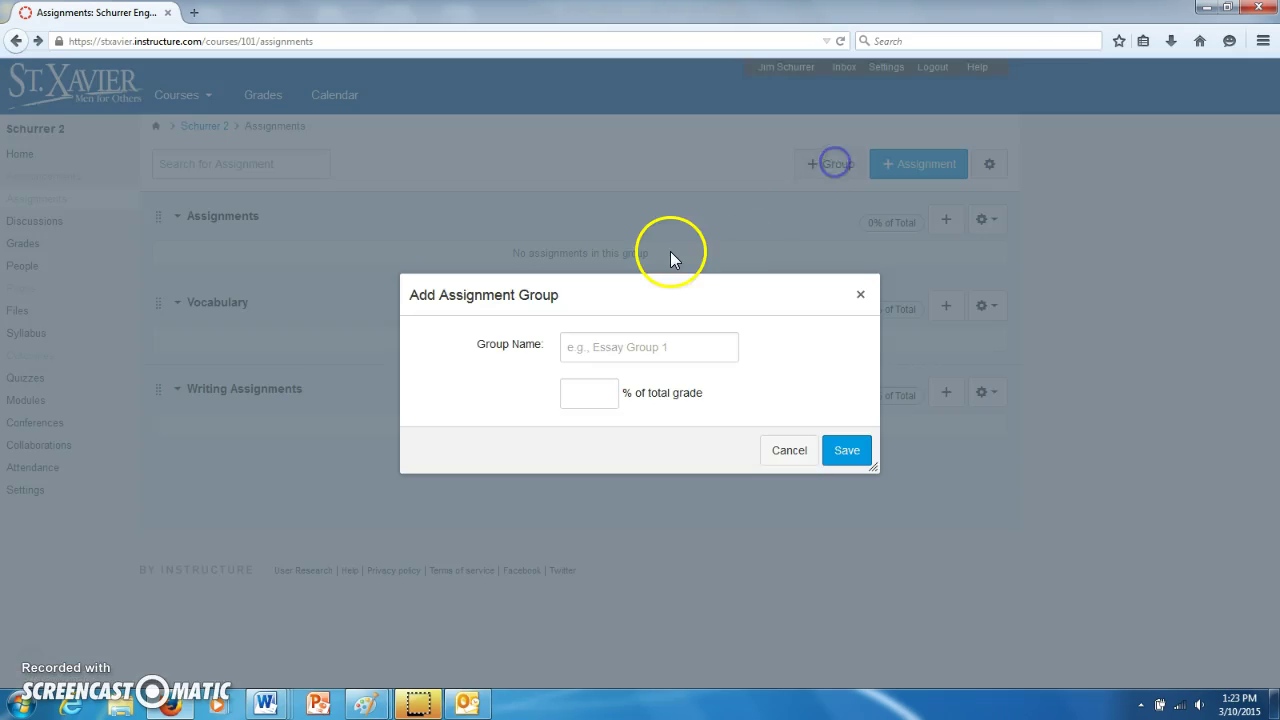
click(609, 346)
text(Reading)
key(Tab)
text(25)
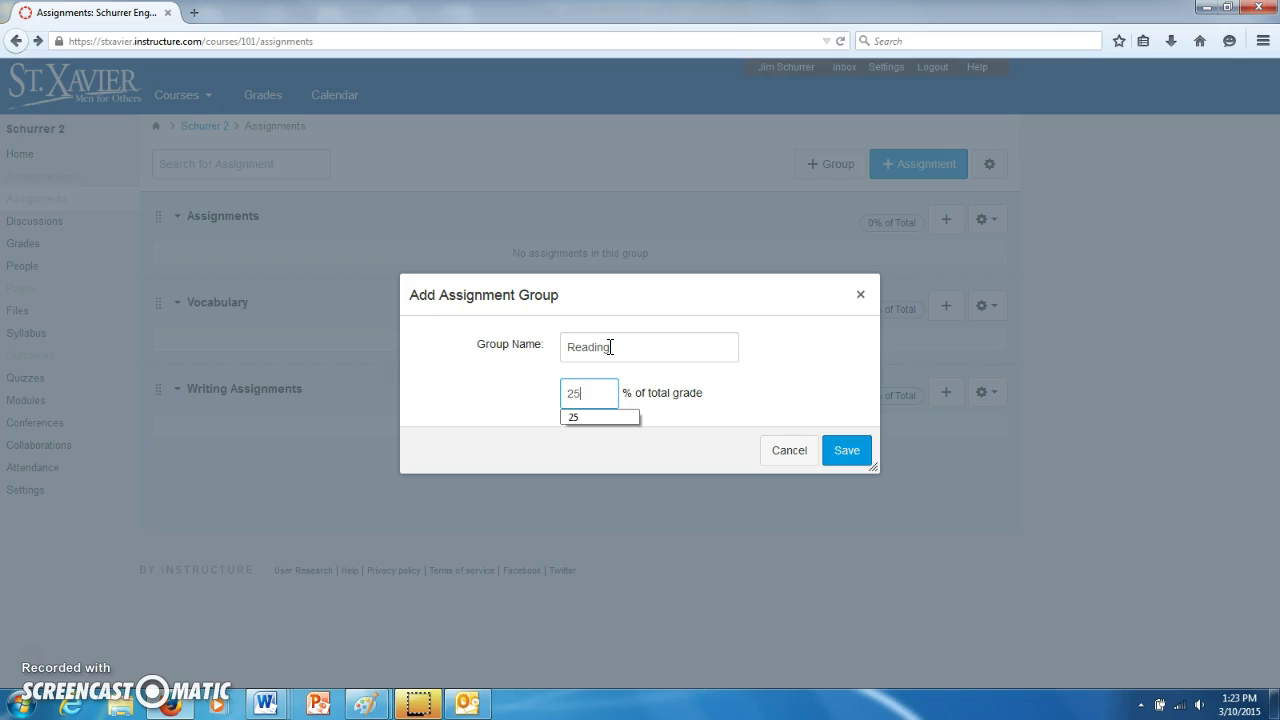
click(846, 450)
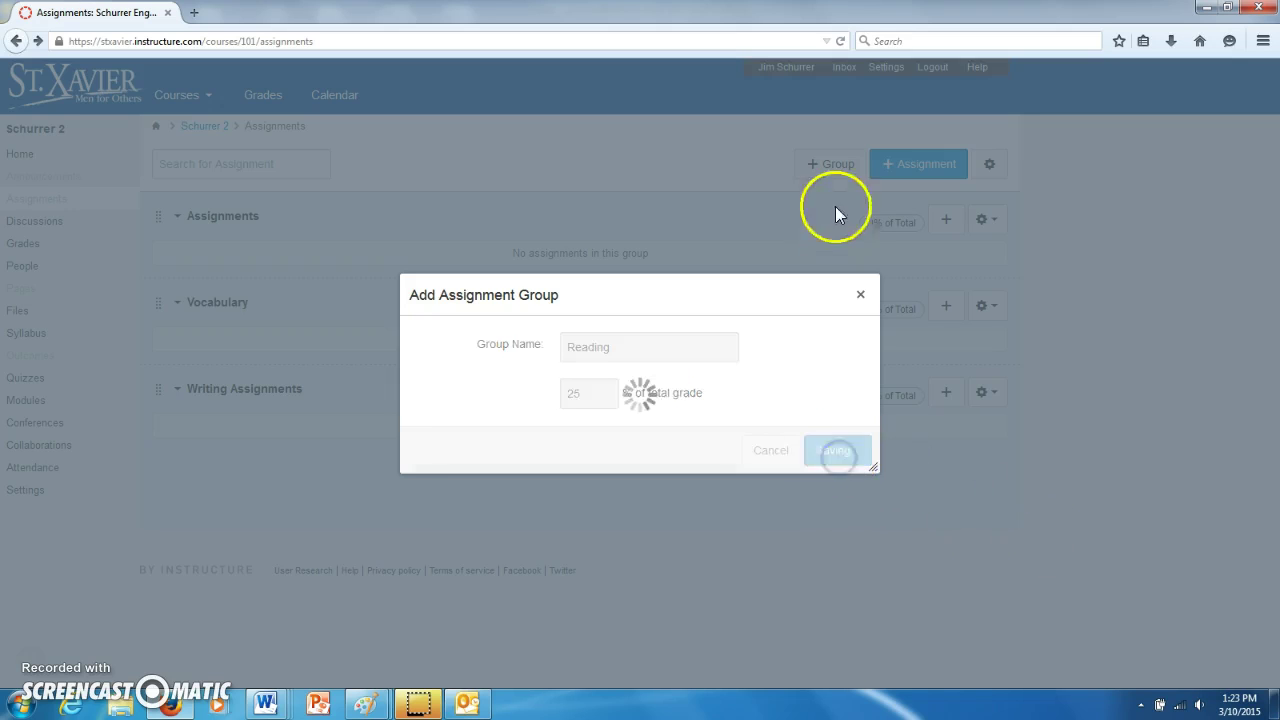
Add an assignment group named "Quarter Exam" worth 20% of the total grade.
click(838, 167)
click(580, 344)
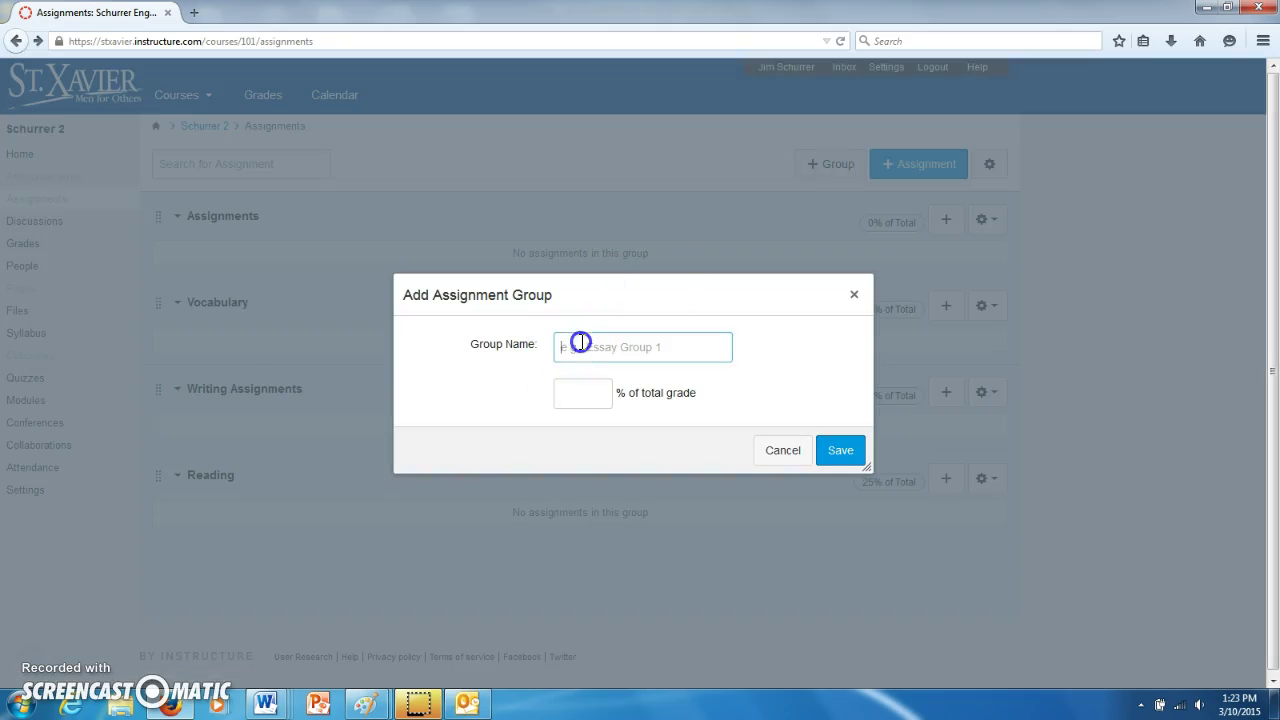
text(Quarter Exam)
key(Tab)
text(20)
click(857, 488)
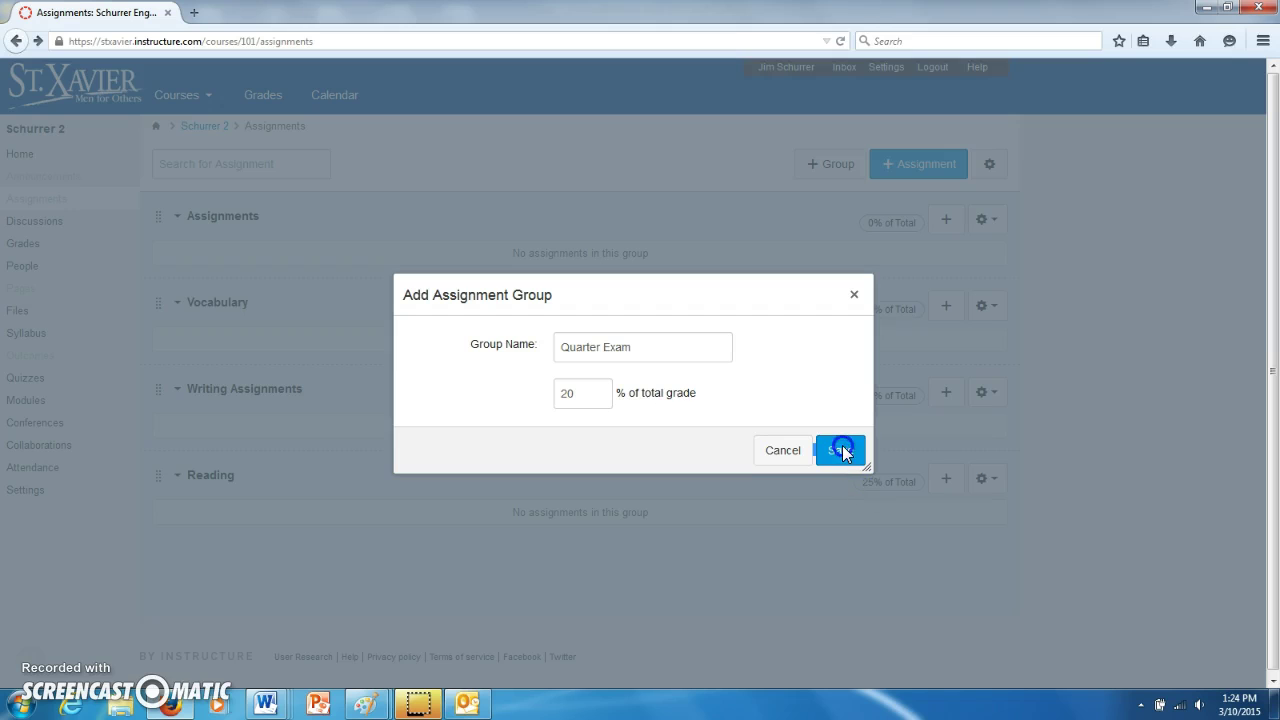
click(842, 447)
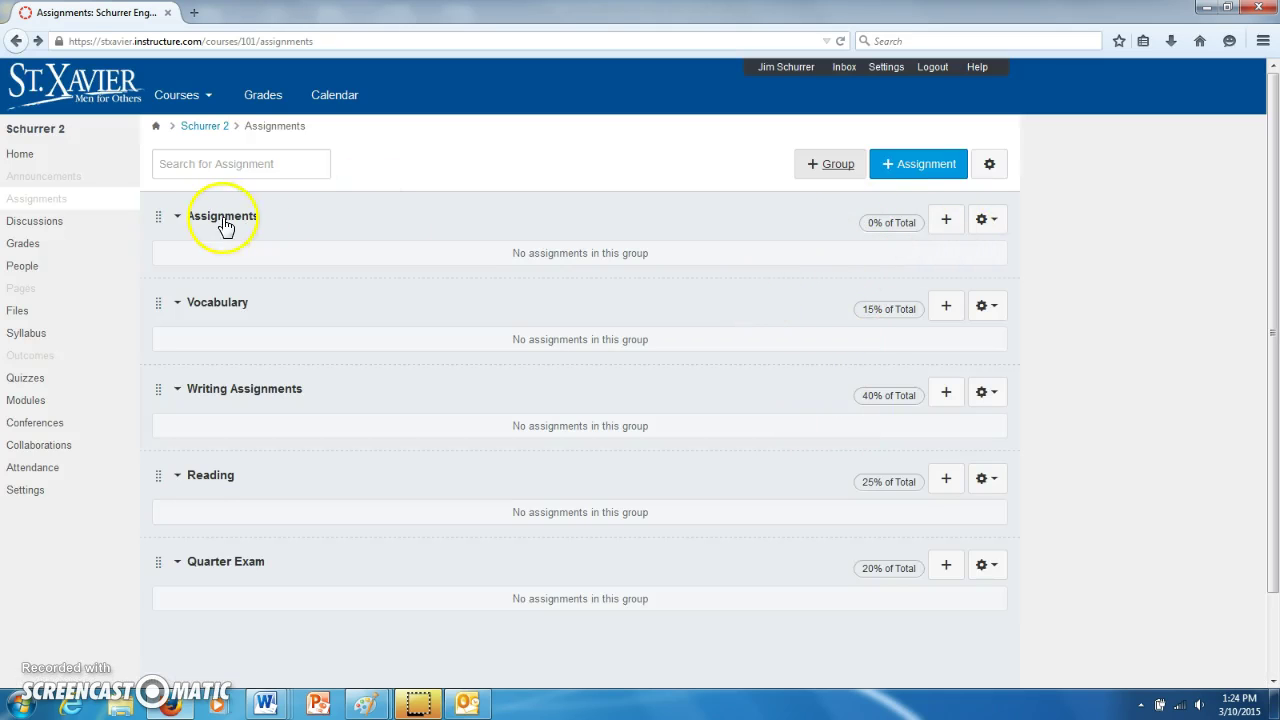
Delete the default Assignments group from the course.
click(981, 224)
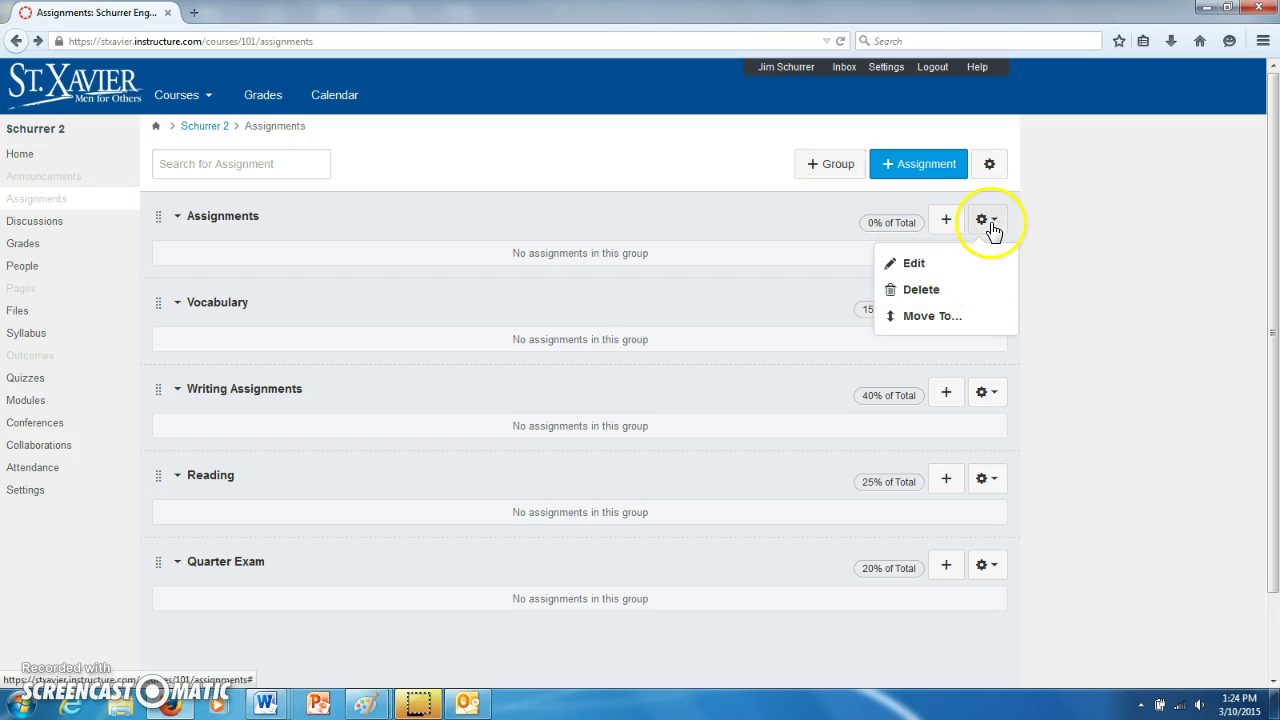
click(925, 290)
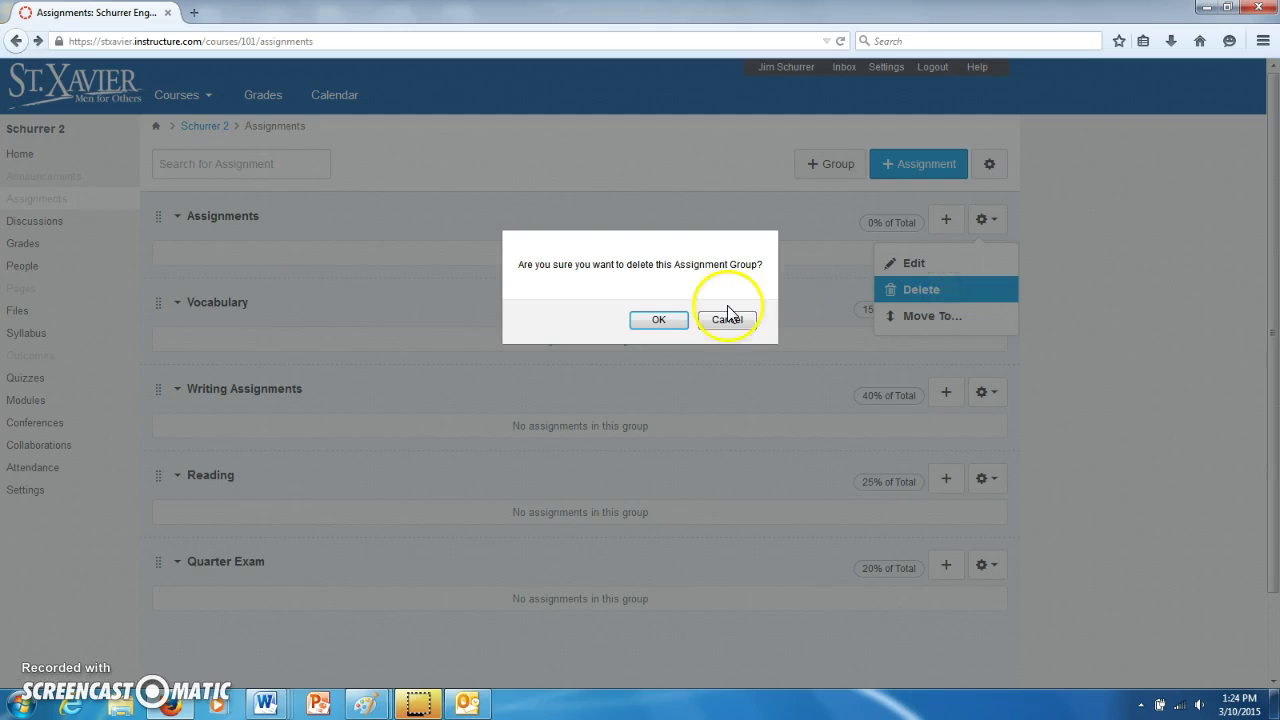
click(659, 319)
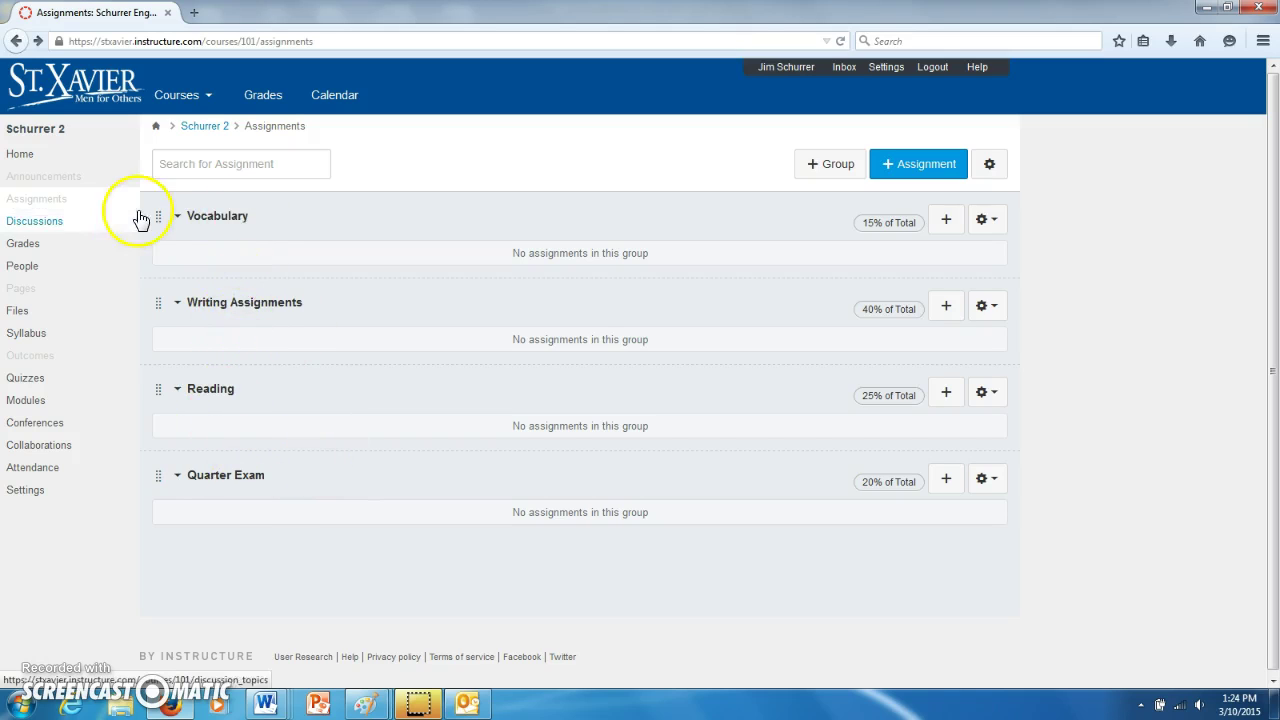
Check the weighted groups in the course gradebook and return to the assignments list.
click(28, 251)
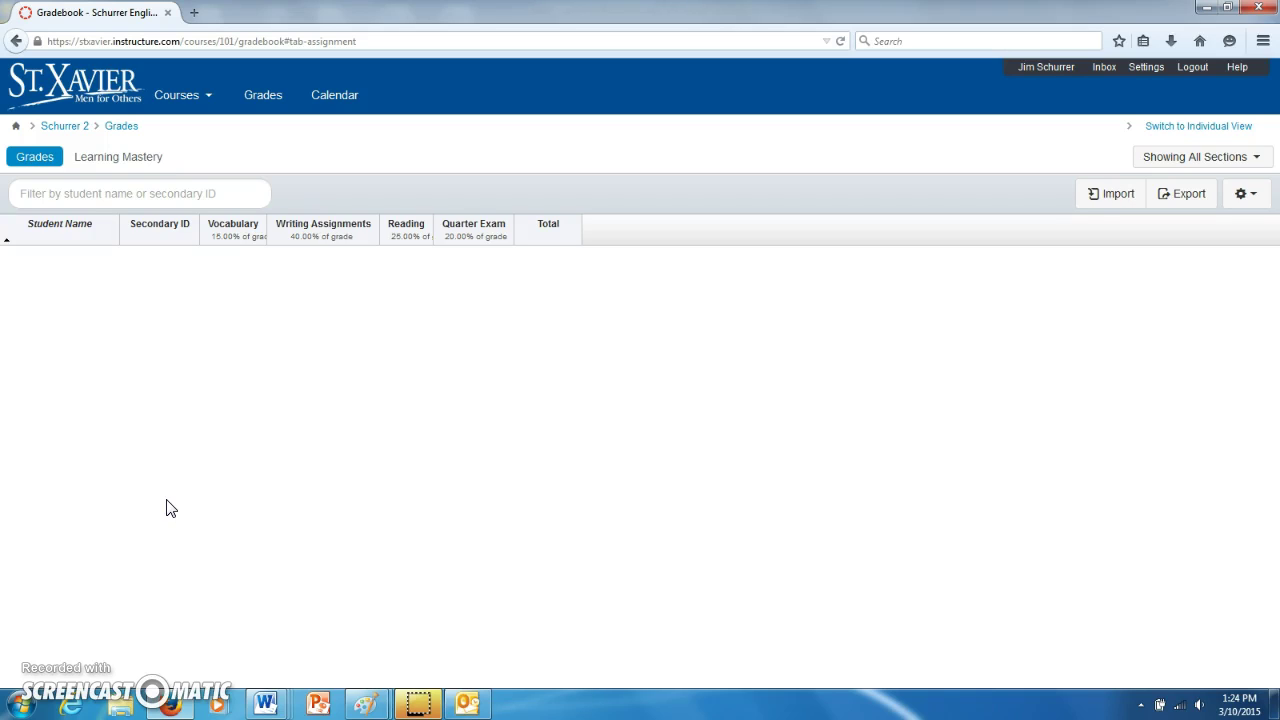
click(67, 131)
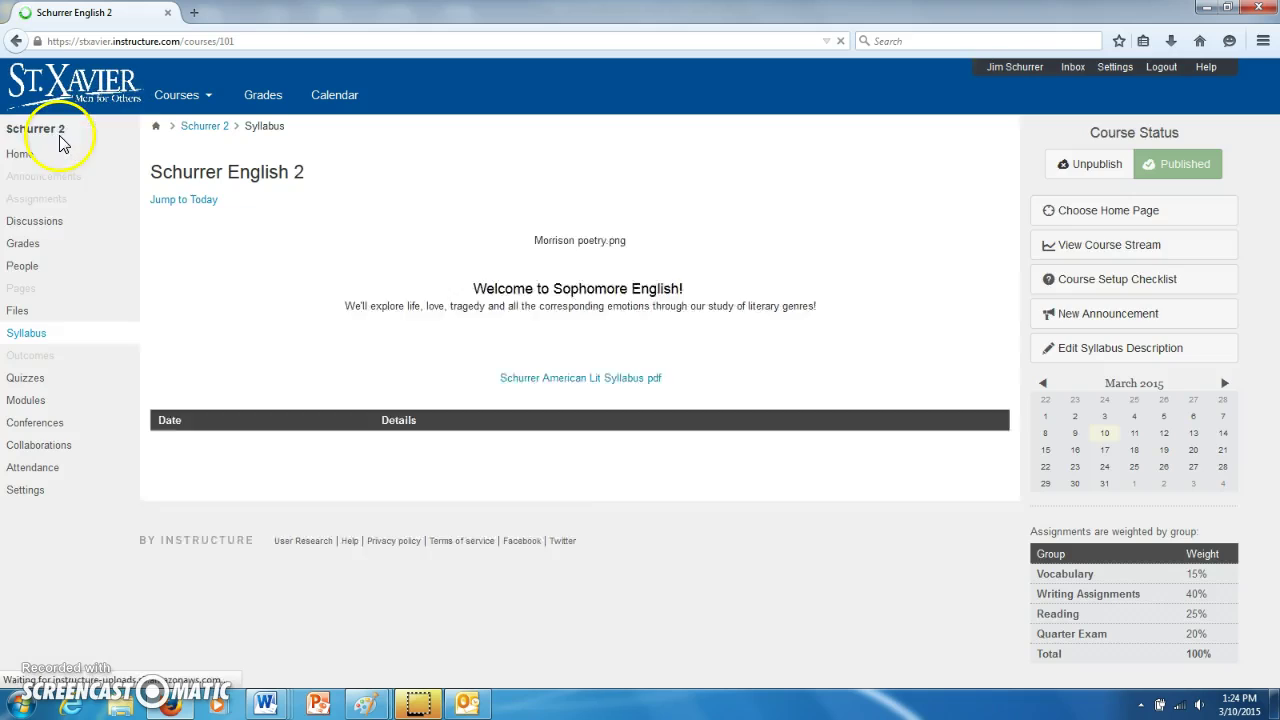
click(24, 199)
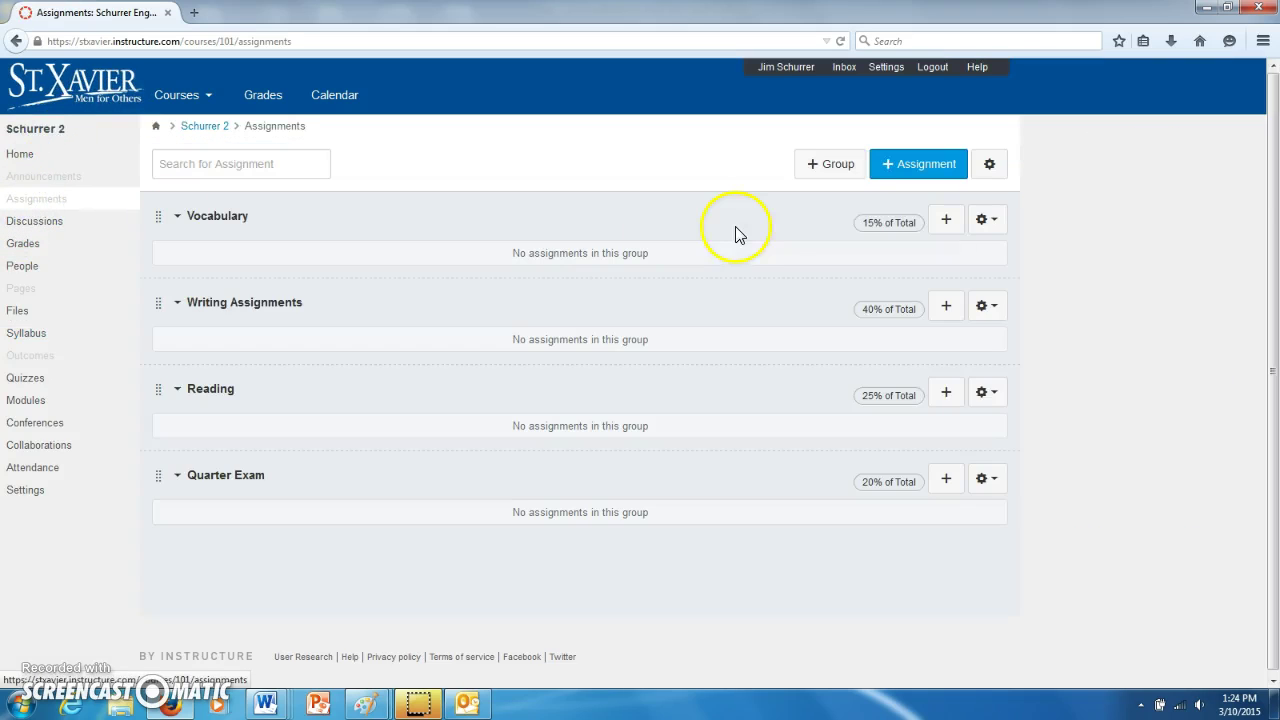
Start a new assignment in the Vocabulary group and name it "Vocabulary Unit 12 Sentences".
click(945, 226)
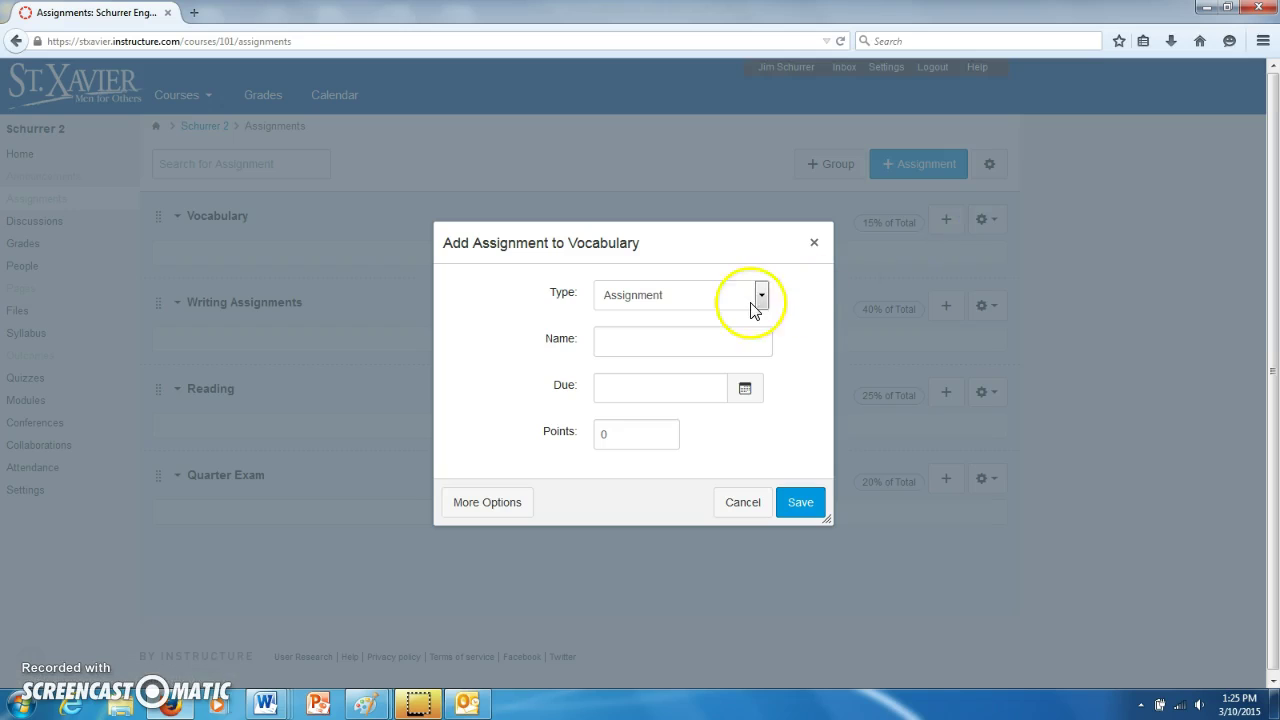
click(638, 350)
text(Vocabular)
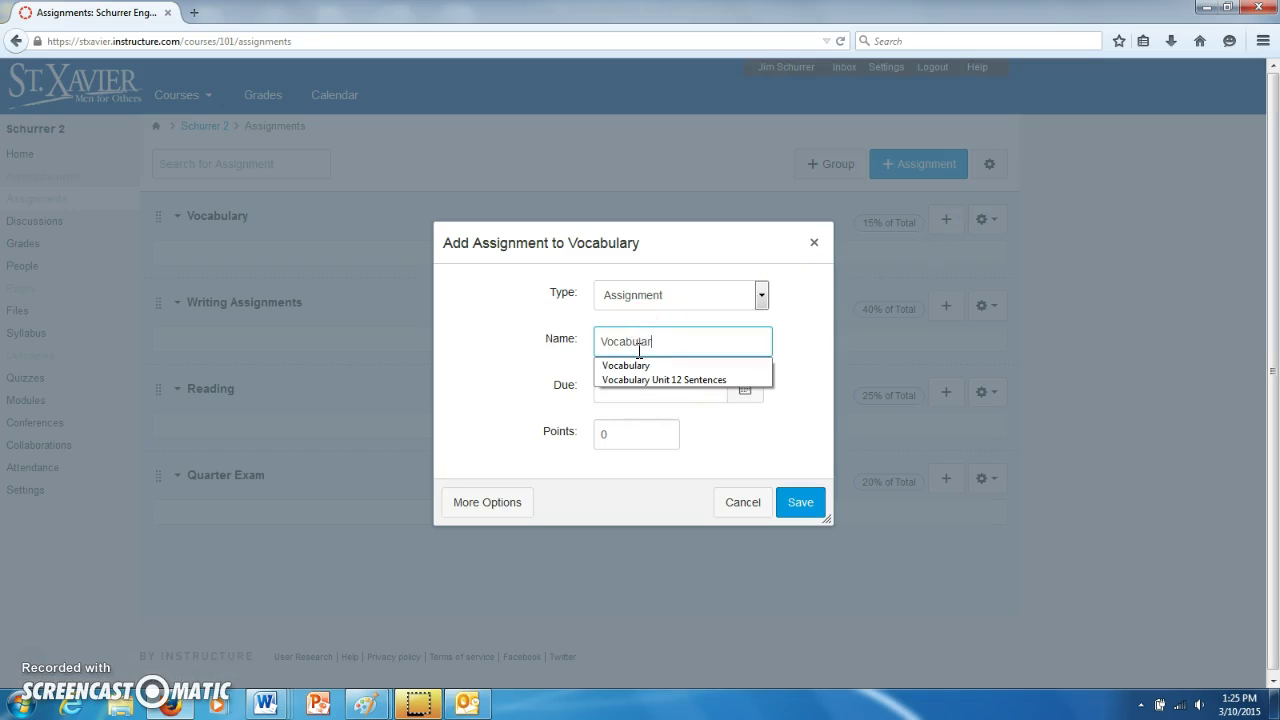
text(y Unit)
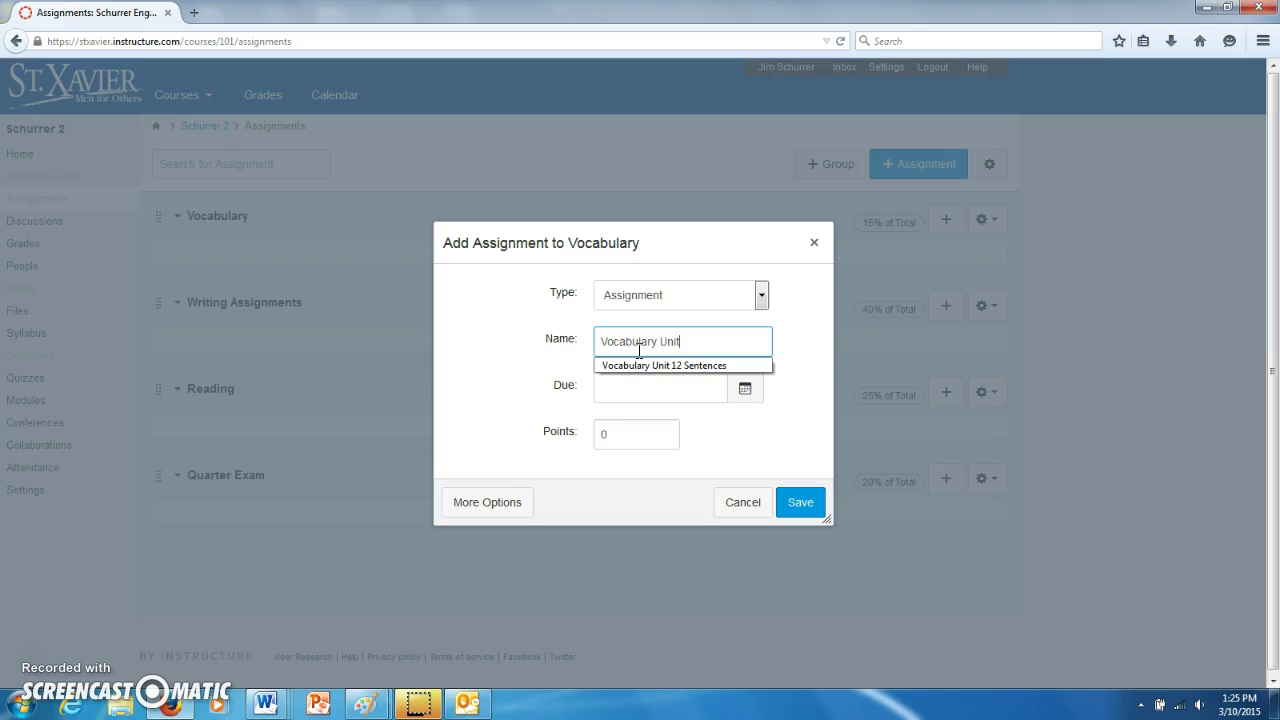
text( 12 Sentences)
key(Tab)
Save the vocabulary assignment with due date Mar 13, 2015 and 20 points, and publish it.
click(744, 388)
click(745, 495)
click(562, 452)
click(631, 447)
text(20)
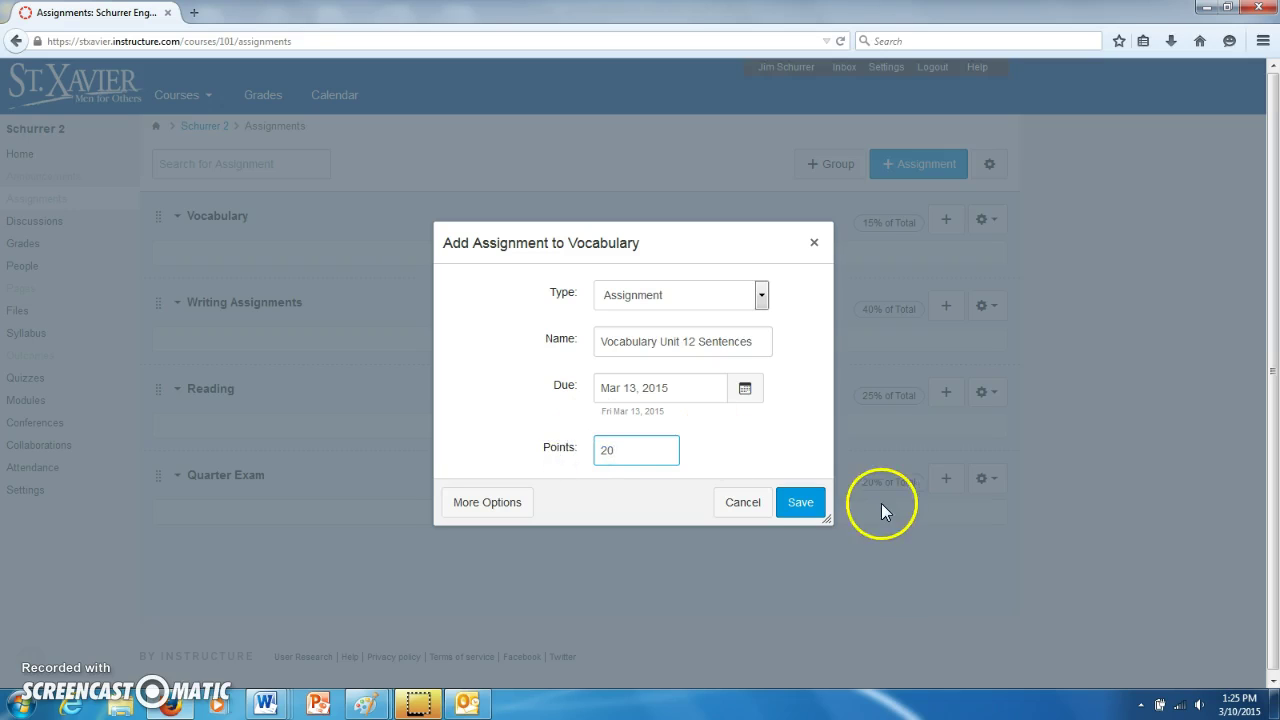
click(800, 503)
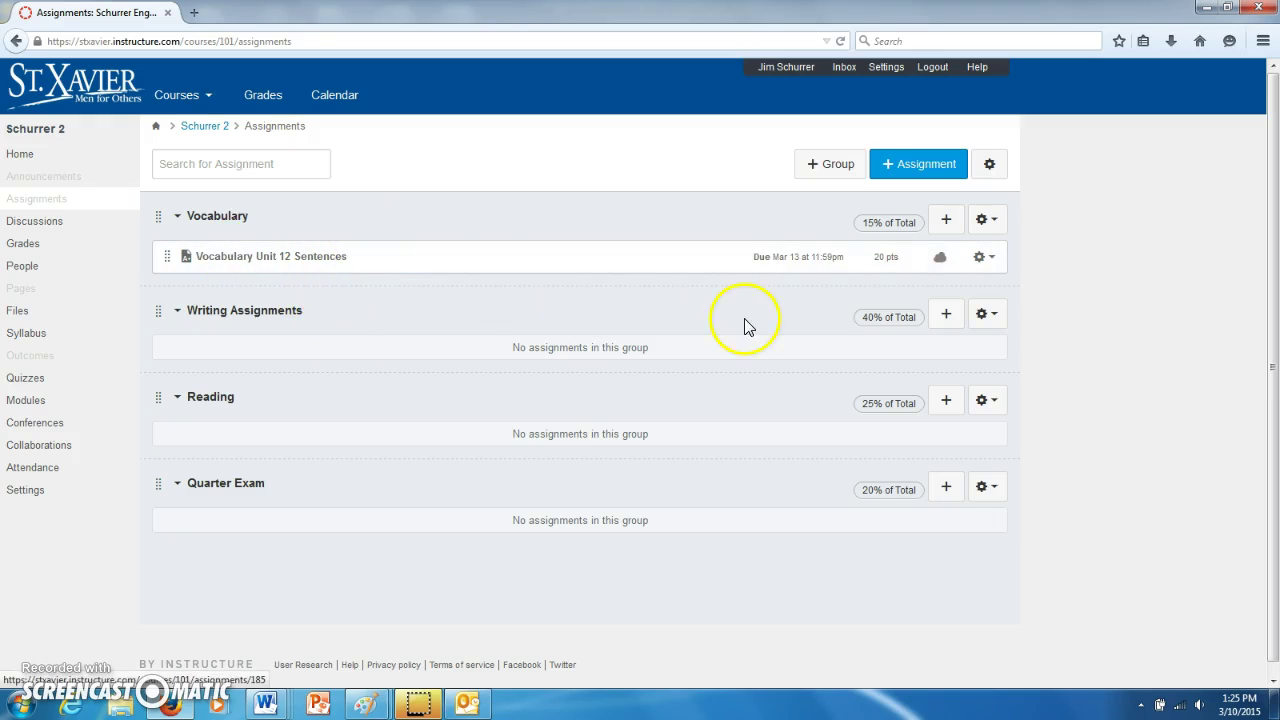
click(941, 260)
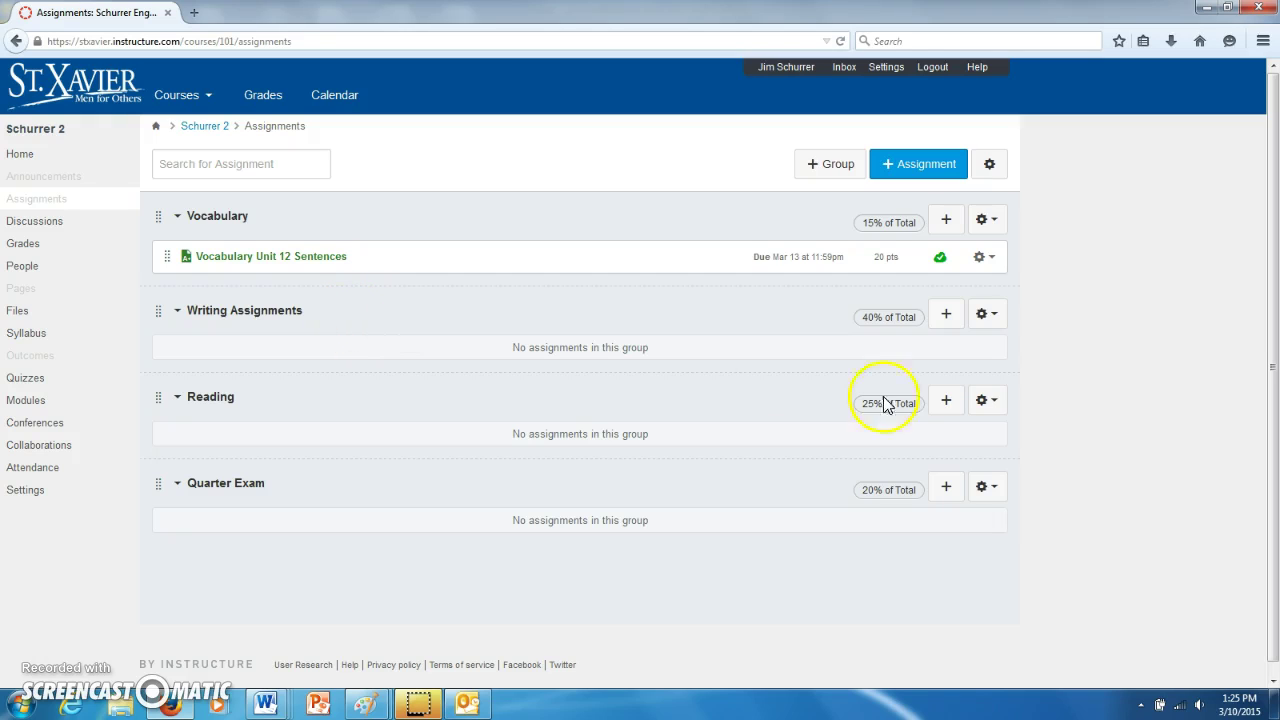
Start a new assignment in the Reading group and name it "HF Chps 1-5 Quiz".
click(952, 404)
click(655, 339)
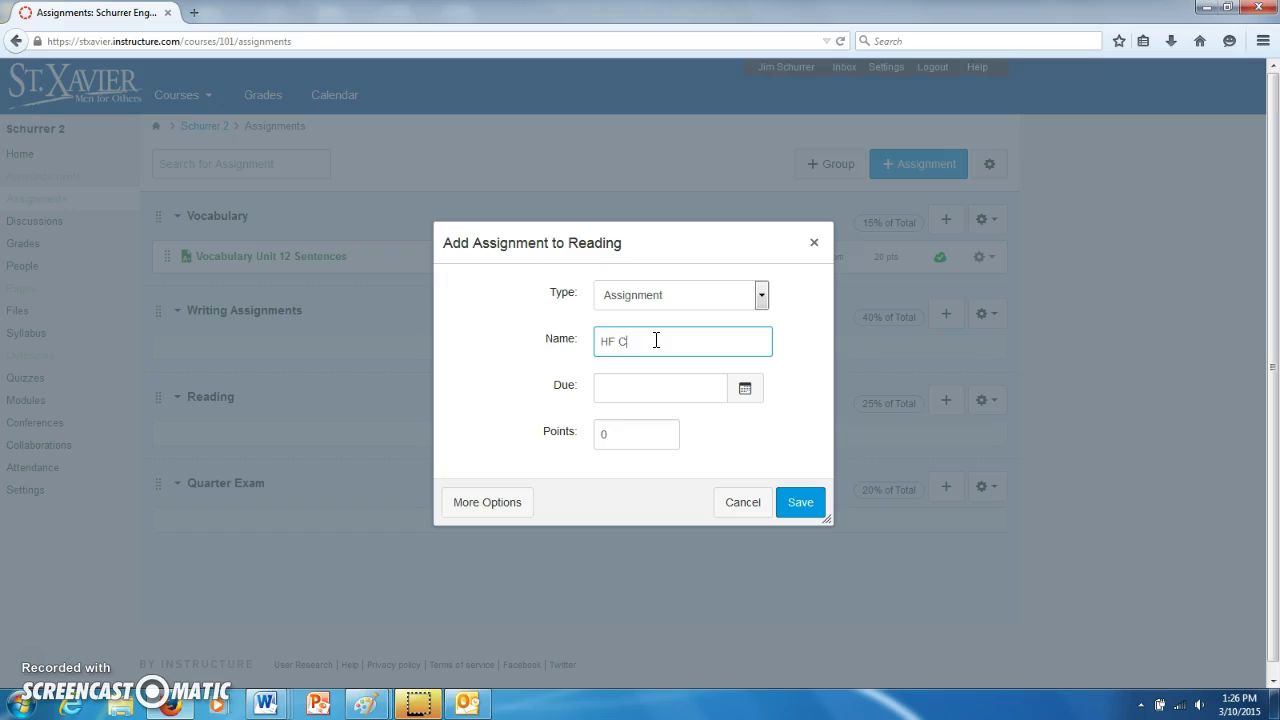
key(Tab)
click(745, 390)
click(712, 343)
text(Quiz)
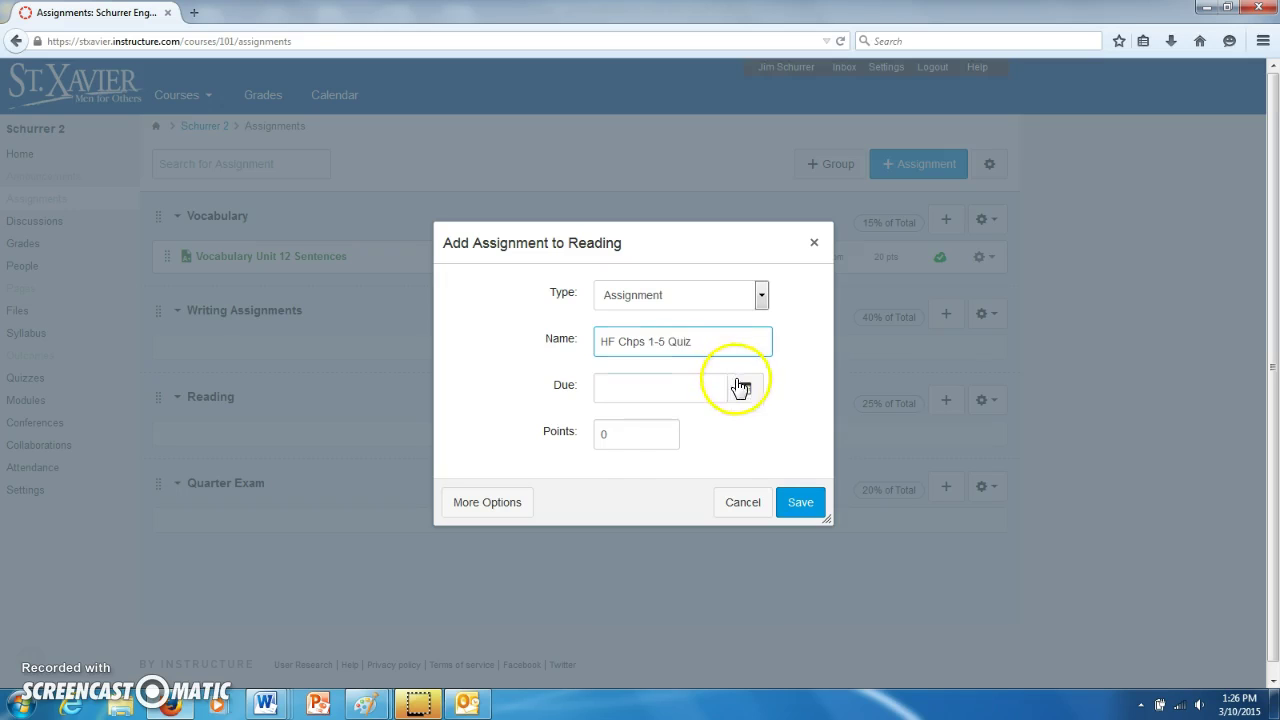
Save the reading quiz with due date Mar 16, 2015 and 25 points, and publish it.
click(737, 389)
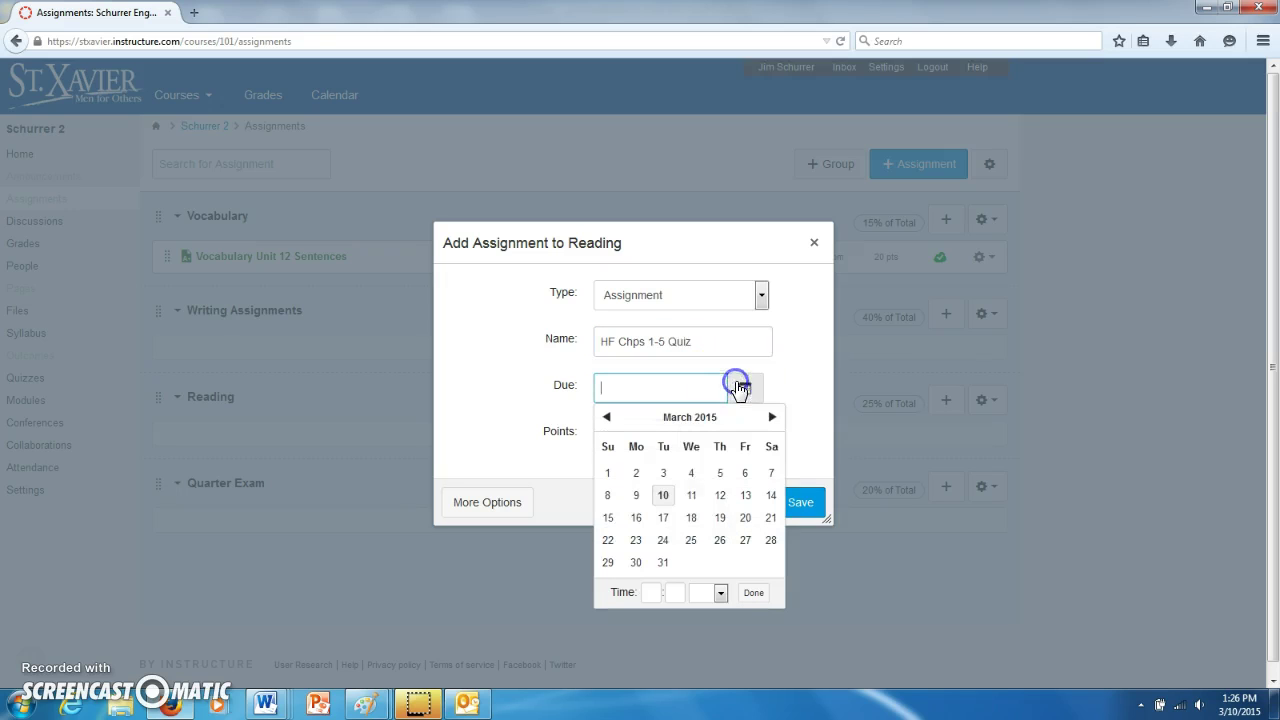
click(637, 520)
click(565, 455)
click(611, 448)
text(25)
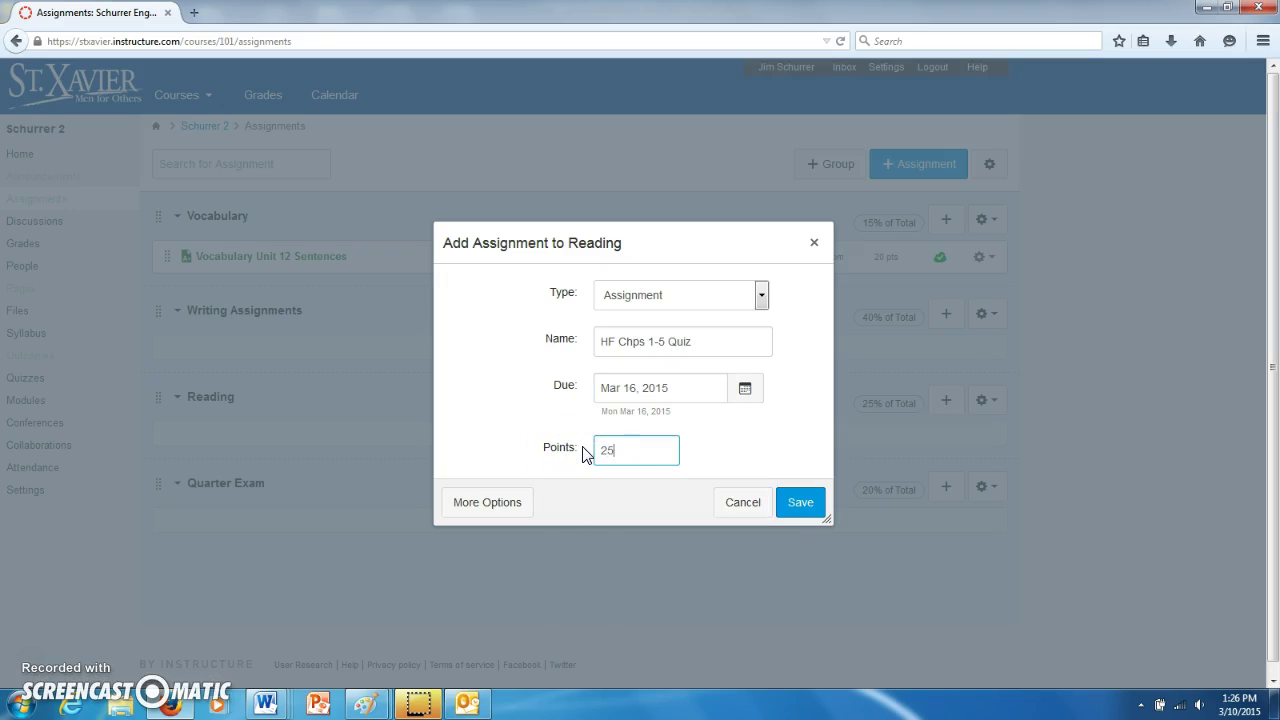
click(803, 508)
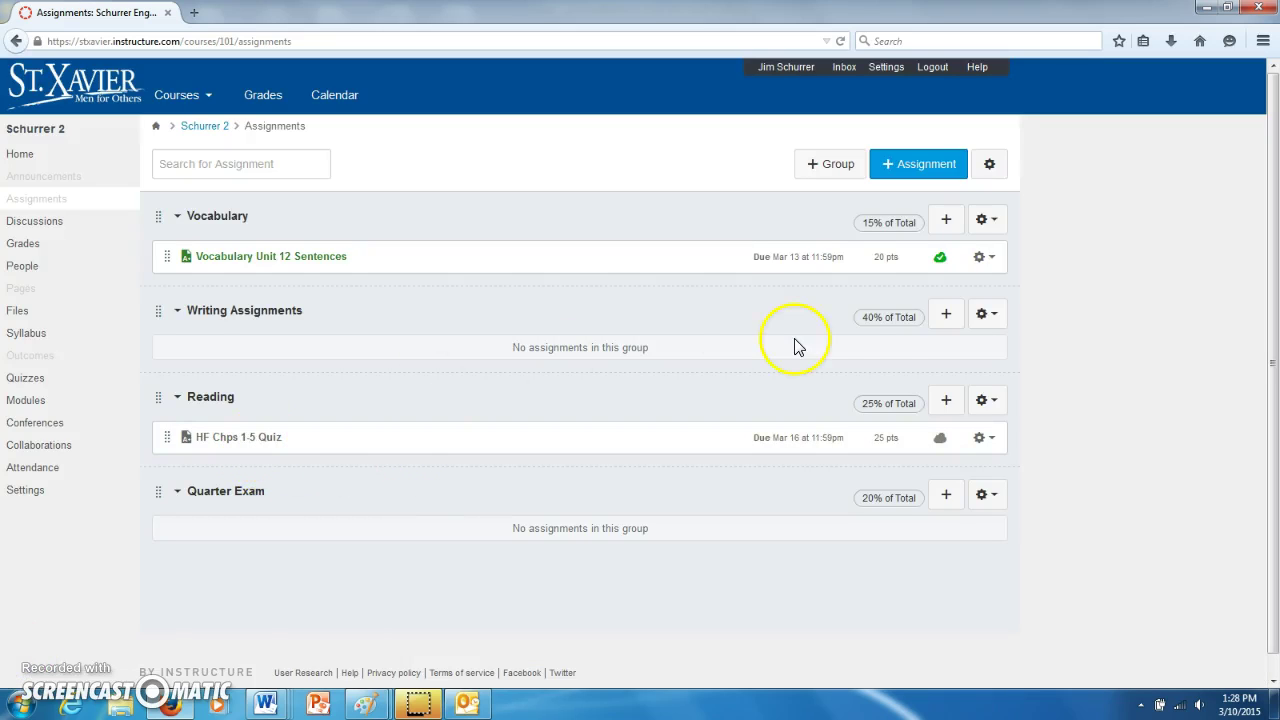
click(940, 440)
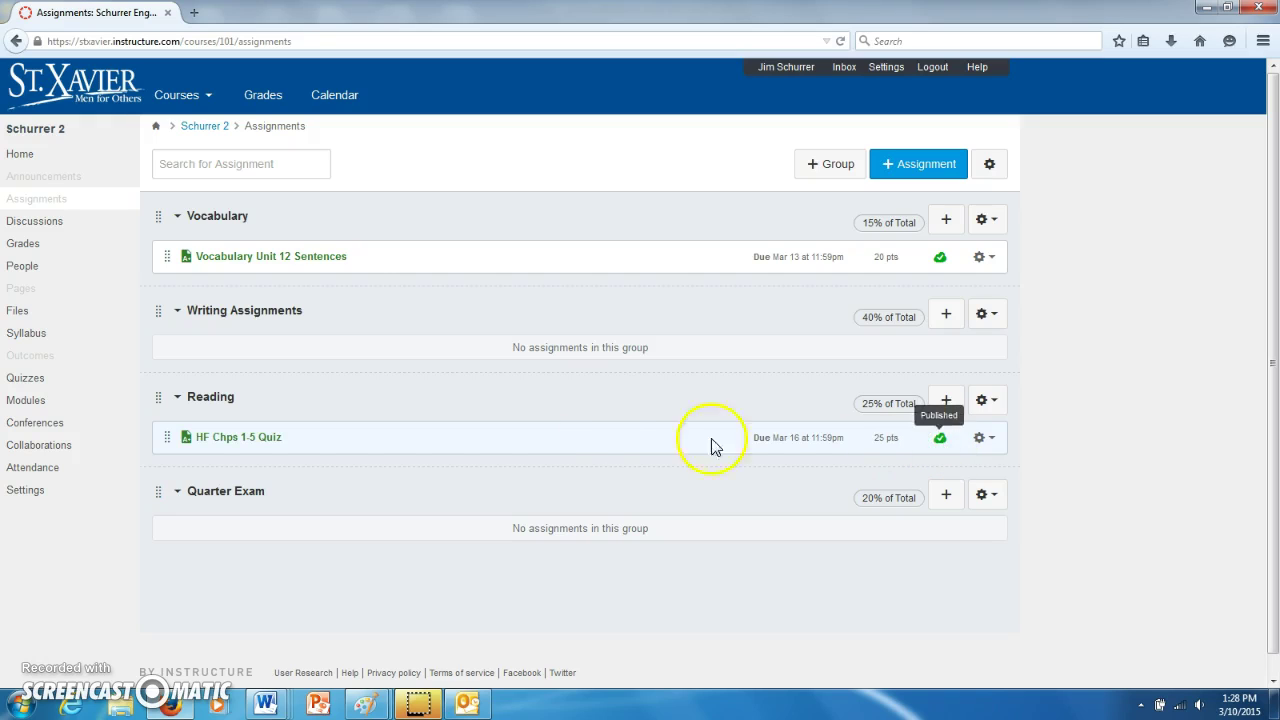
Open the HF Chps 1-5 Quiz assignment in the Reading group for editing with its full set of options.
click(987, 442)
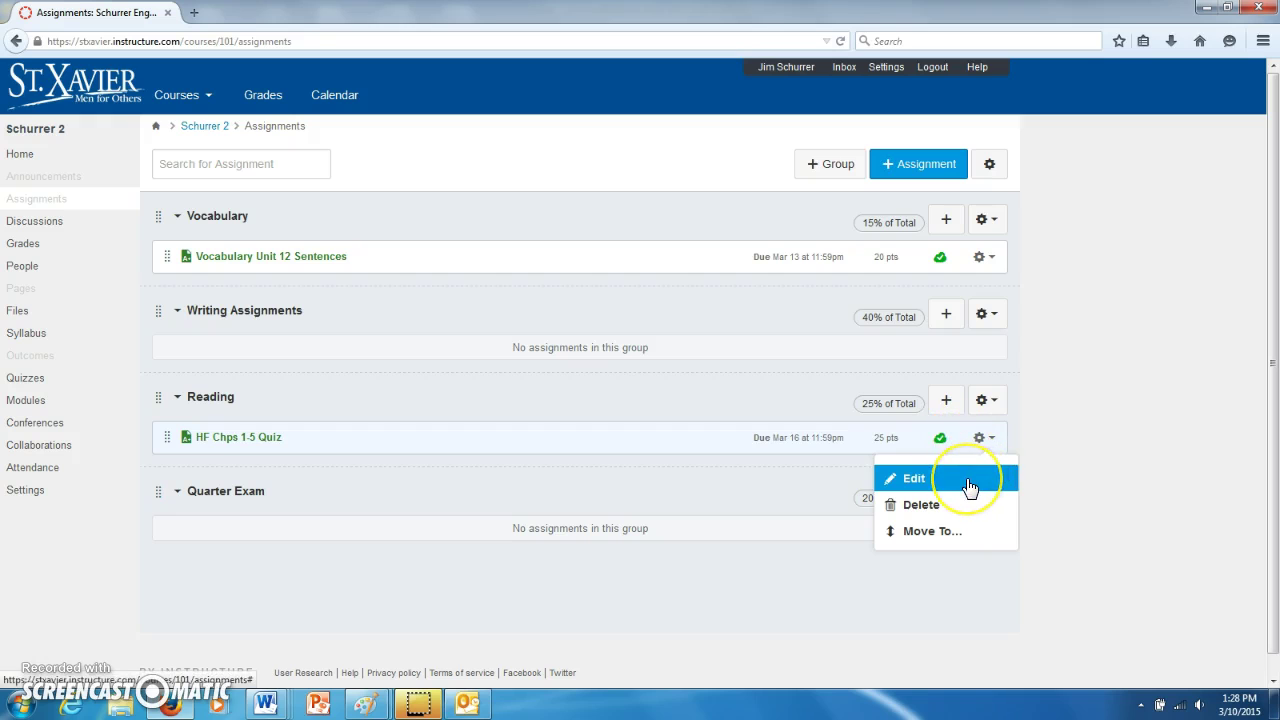
click(968, 482)
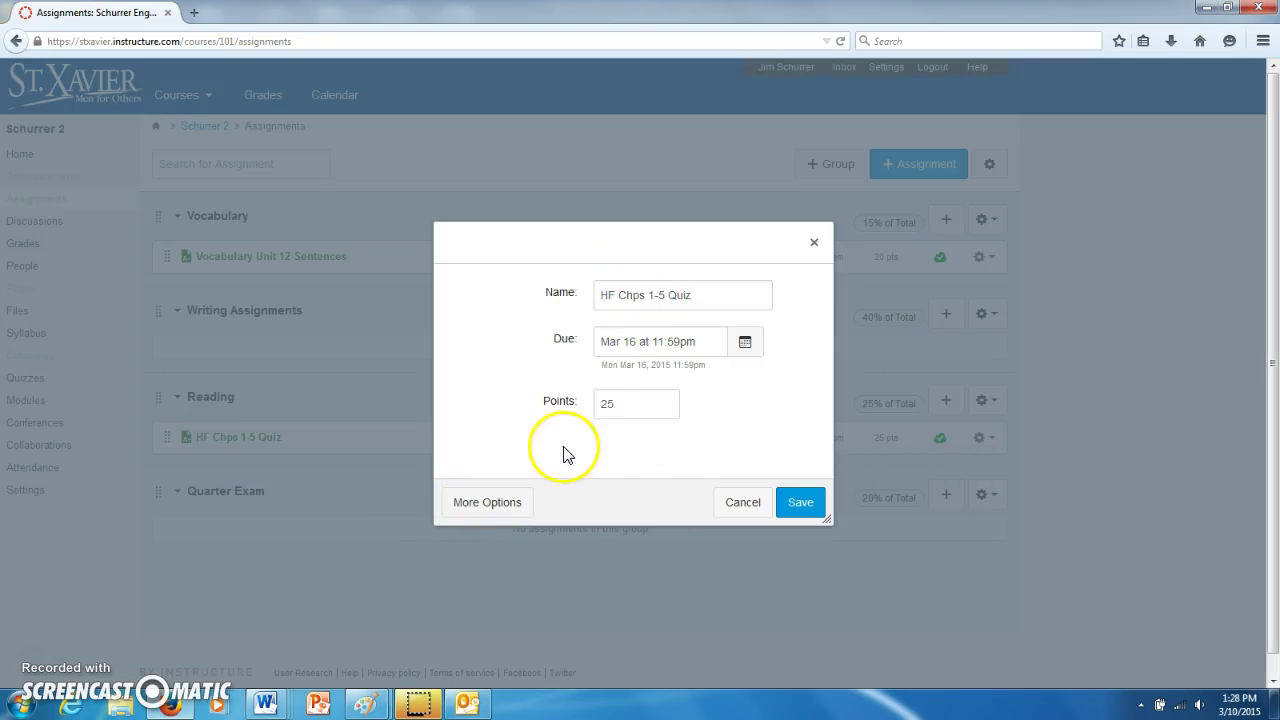
click(476, 516)
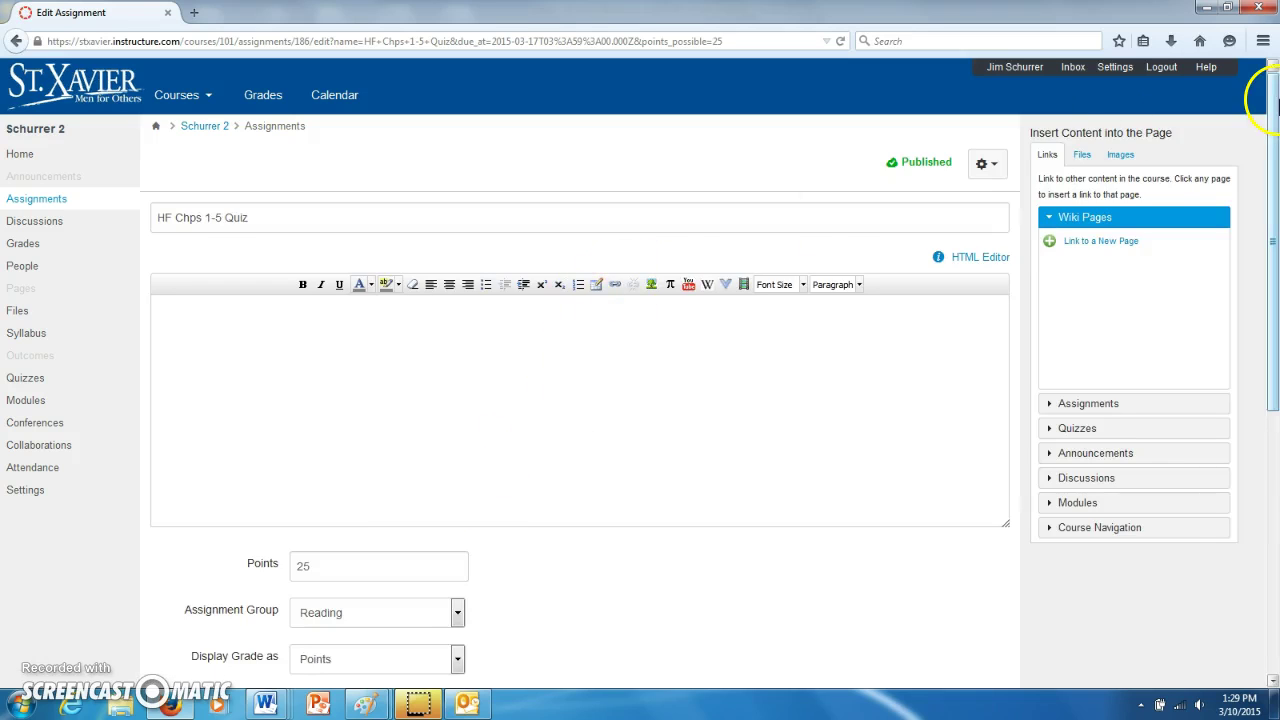
Review the quiz's choices for who it is assigned to, how its grade is displayed and its submission type.
drag(1272, 100, 1272, 152)
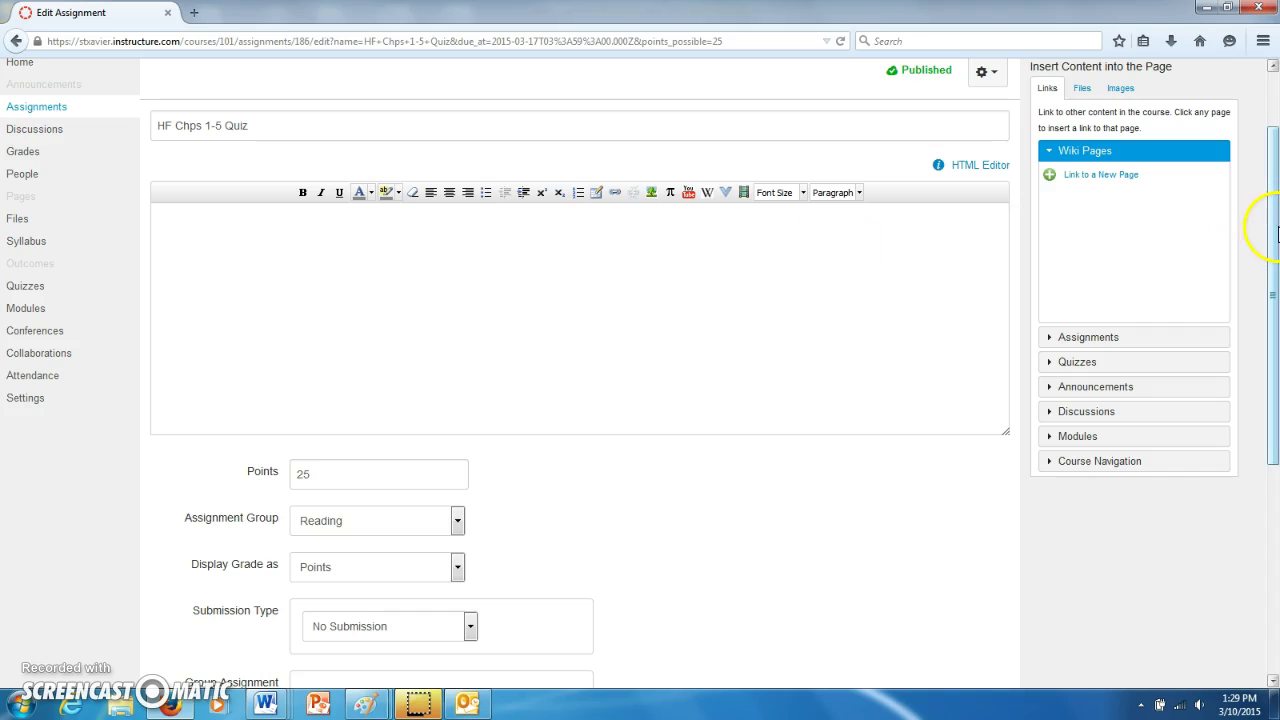
drag(1277, 232, 1276, 408)
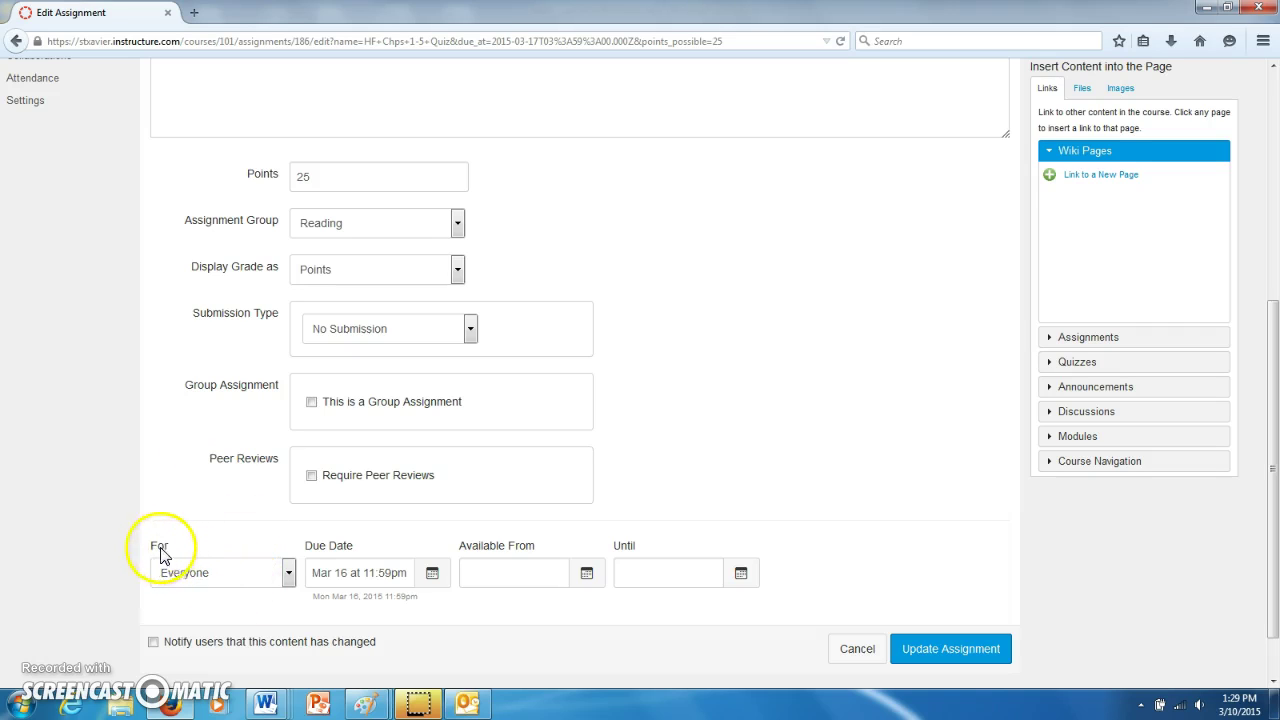
click(170, 572)
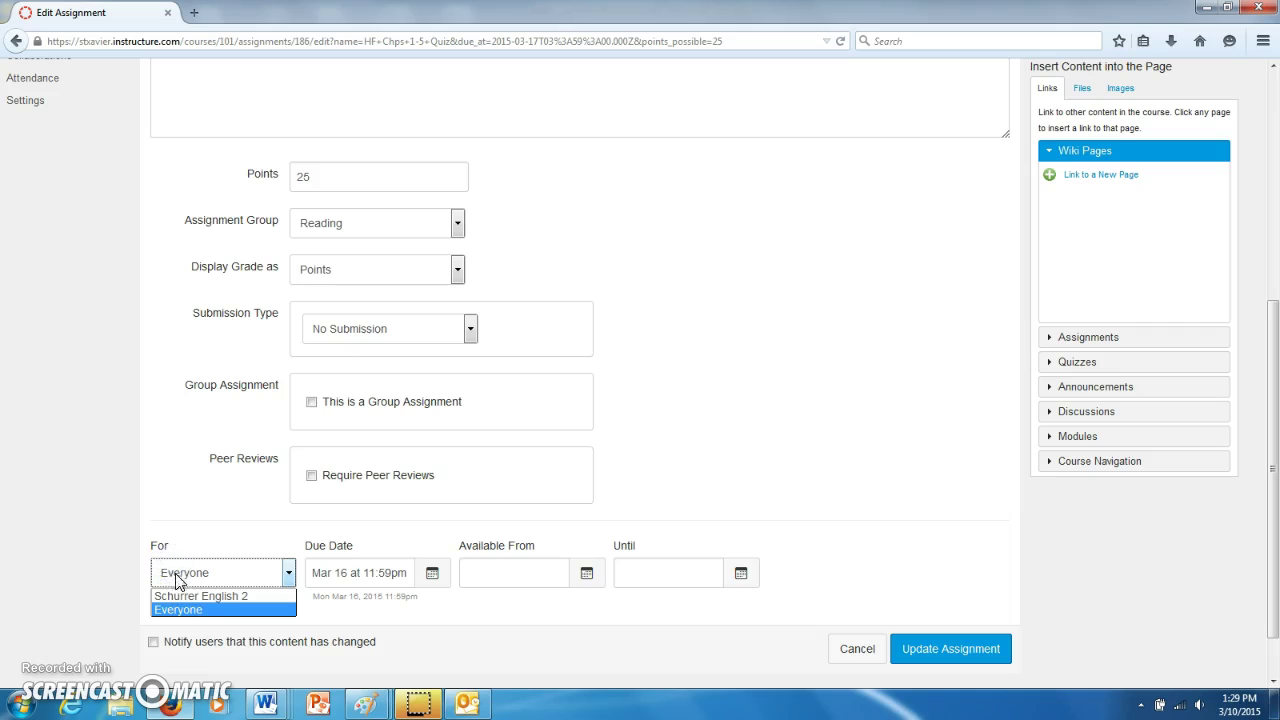
click(181, 597)
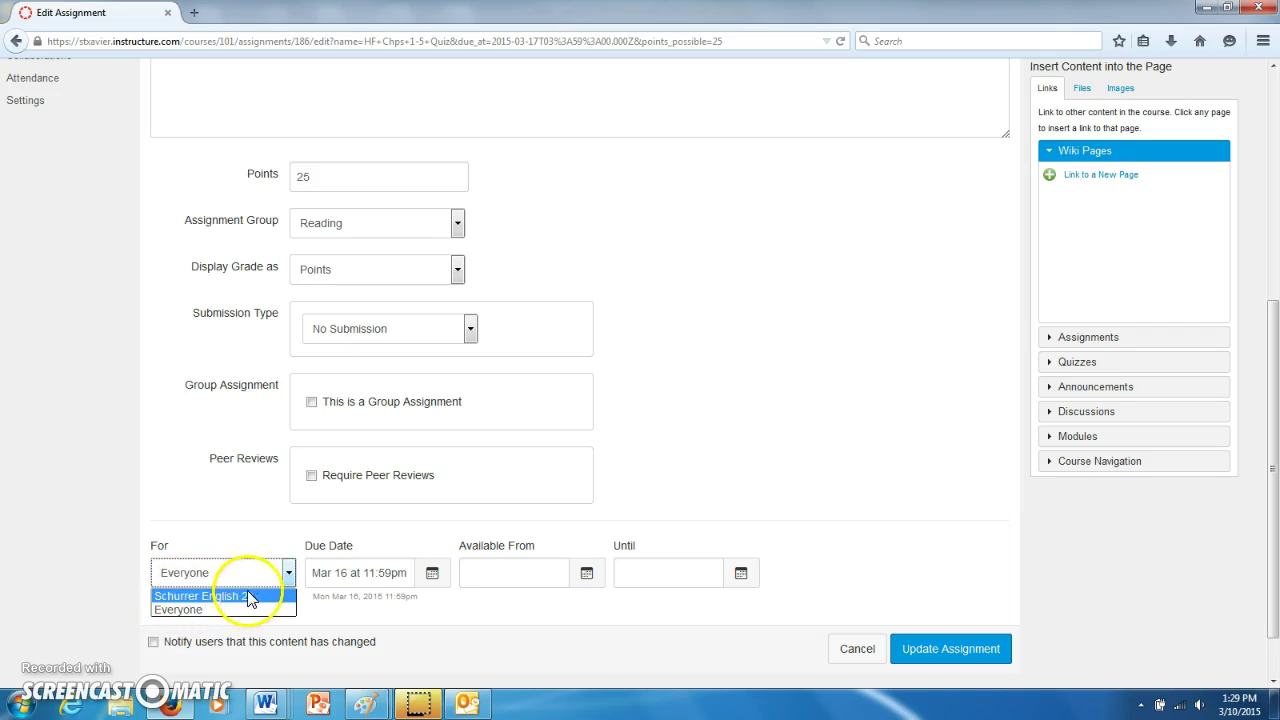
click(224, 516)
click(1277, 435)
mouse_move(1277, 435)
mouse_down()
mouse_move(1258, 252)
mouse_move(1275, 418)
mouse_up()
click(369, 292)
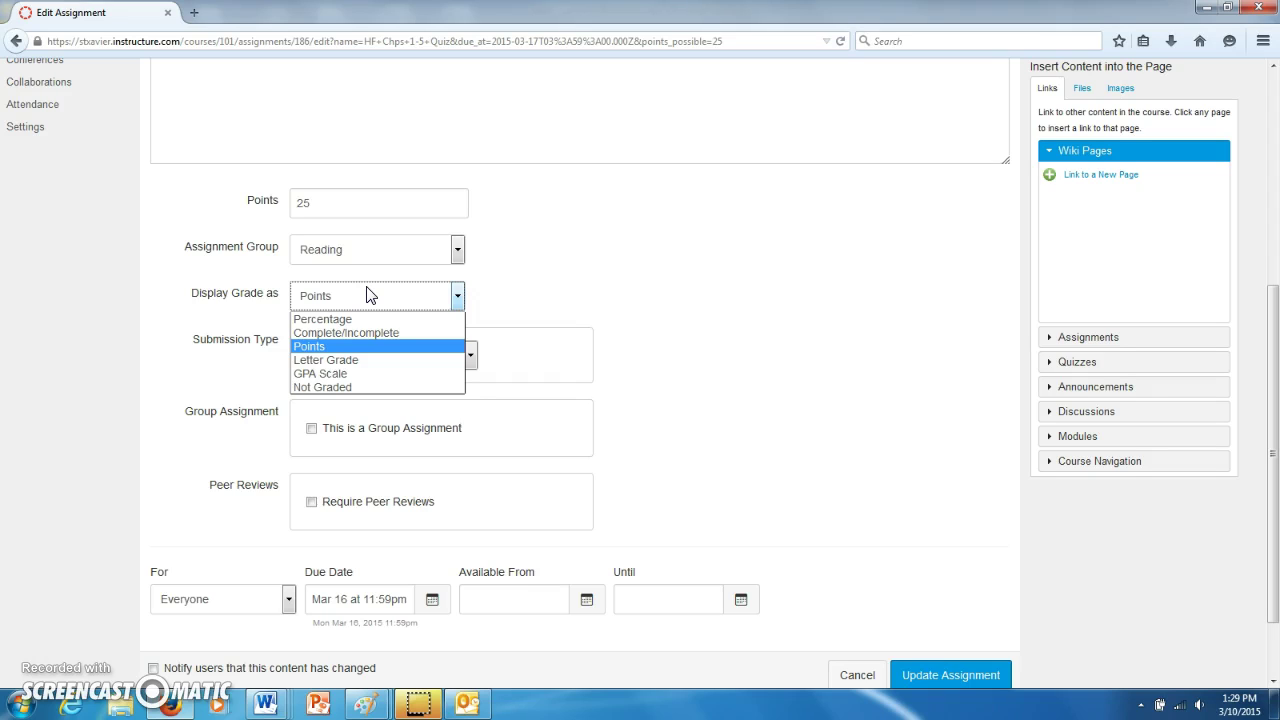
click(367, 293)
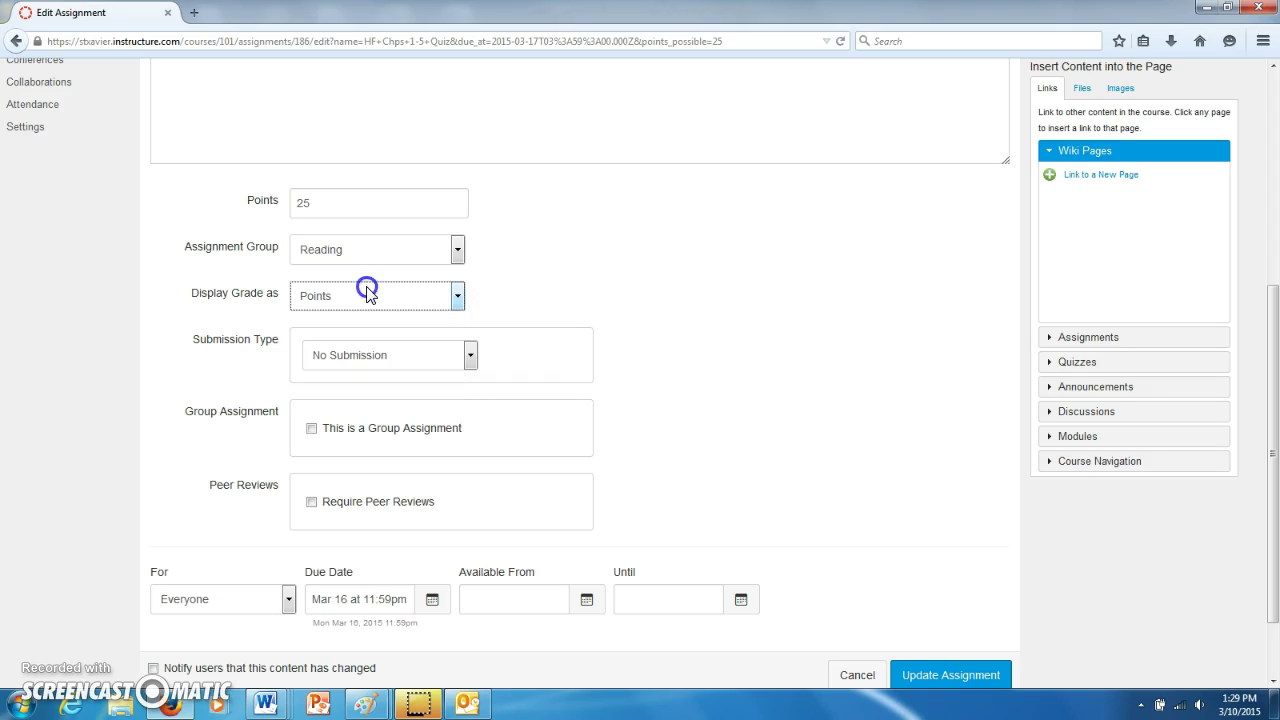
click(403, 357)
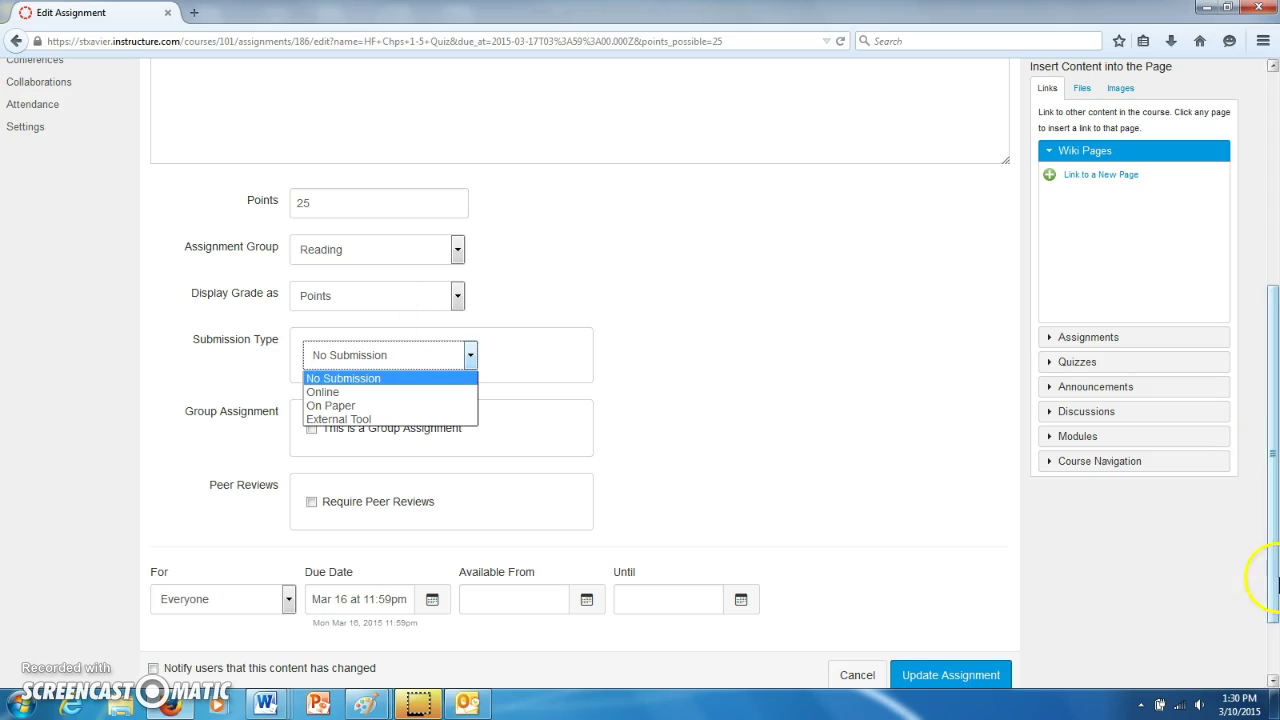
Close the submission type choices and save the quiz with Update Assignment.
click(918, 675)
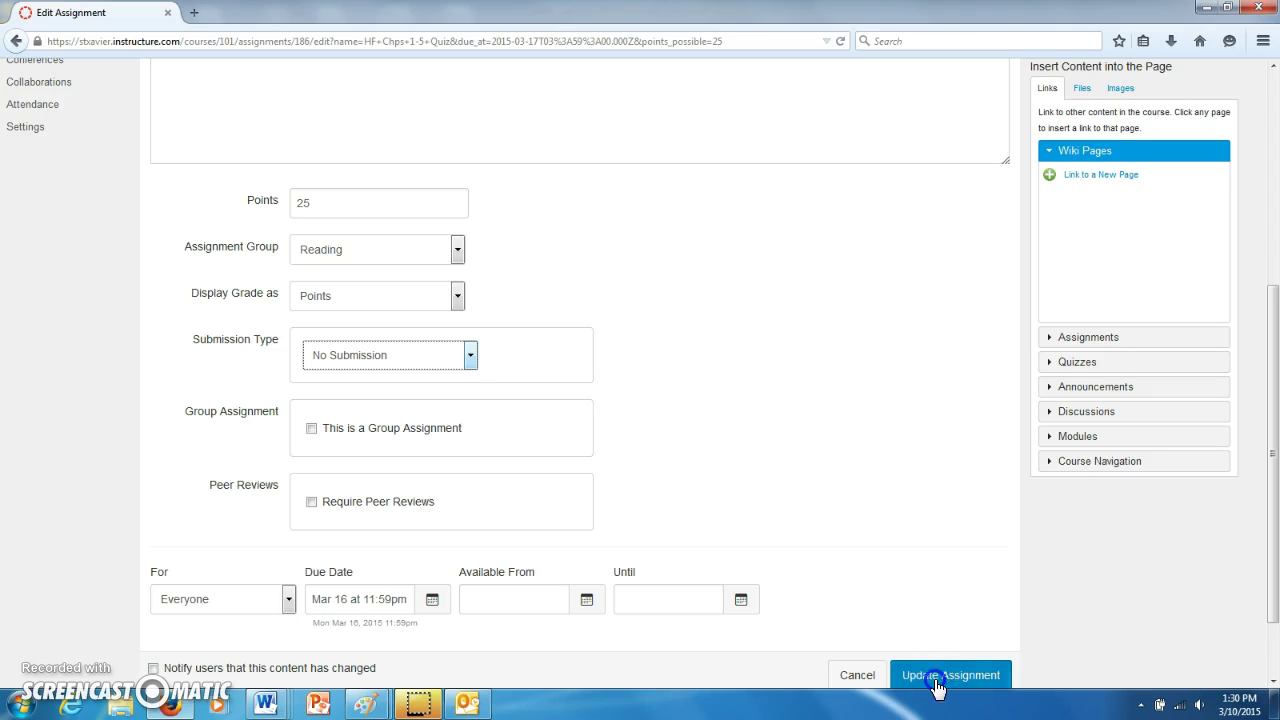
click(943, 666)
drag(1274, 320, 1274, 370)
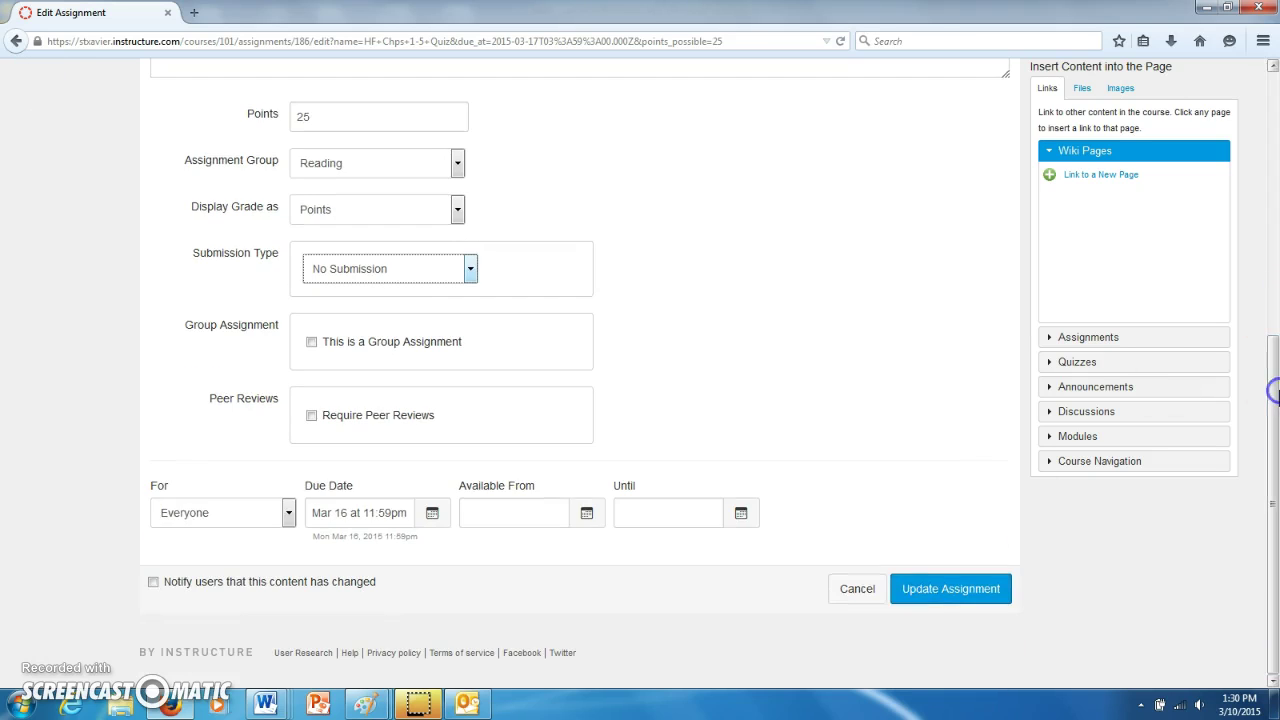
click(909, 592)
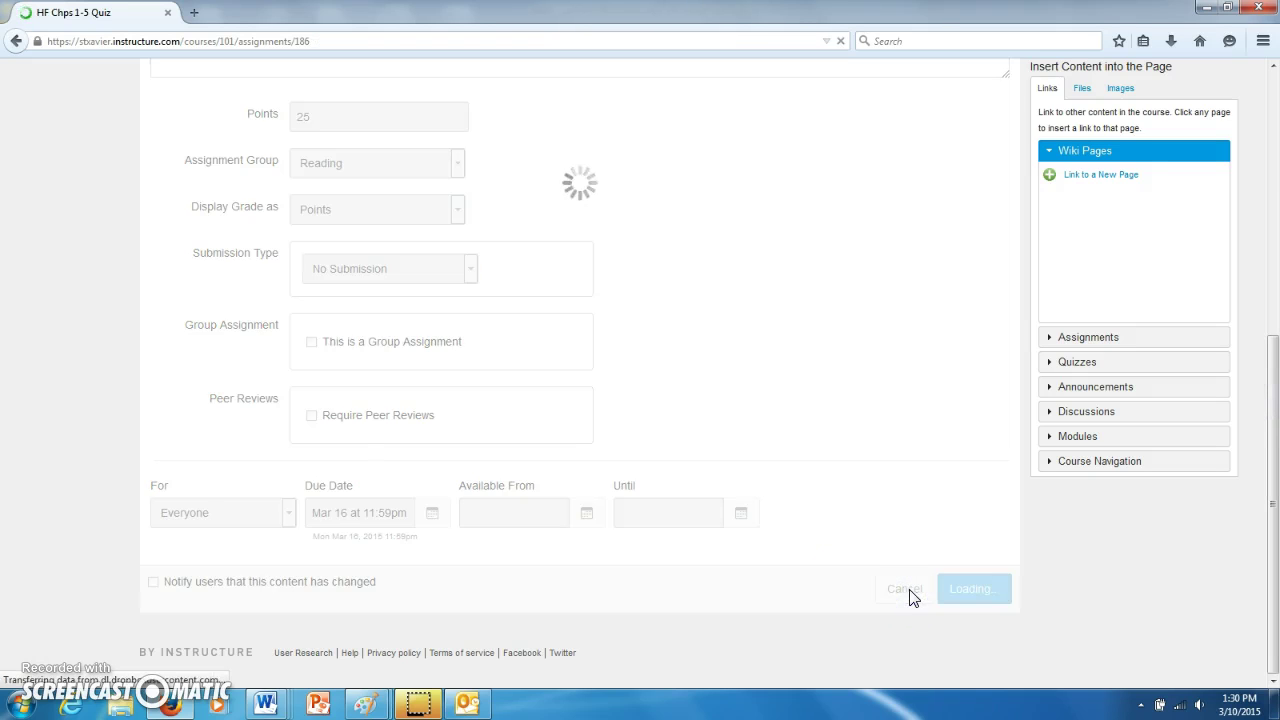
Open the course gradebook and view the grade statistics for HF Chps 1-5 Quiz, then close them.
click(37, 246)
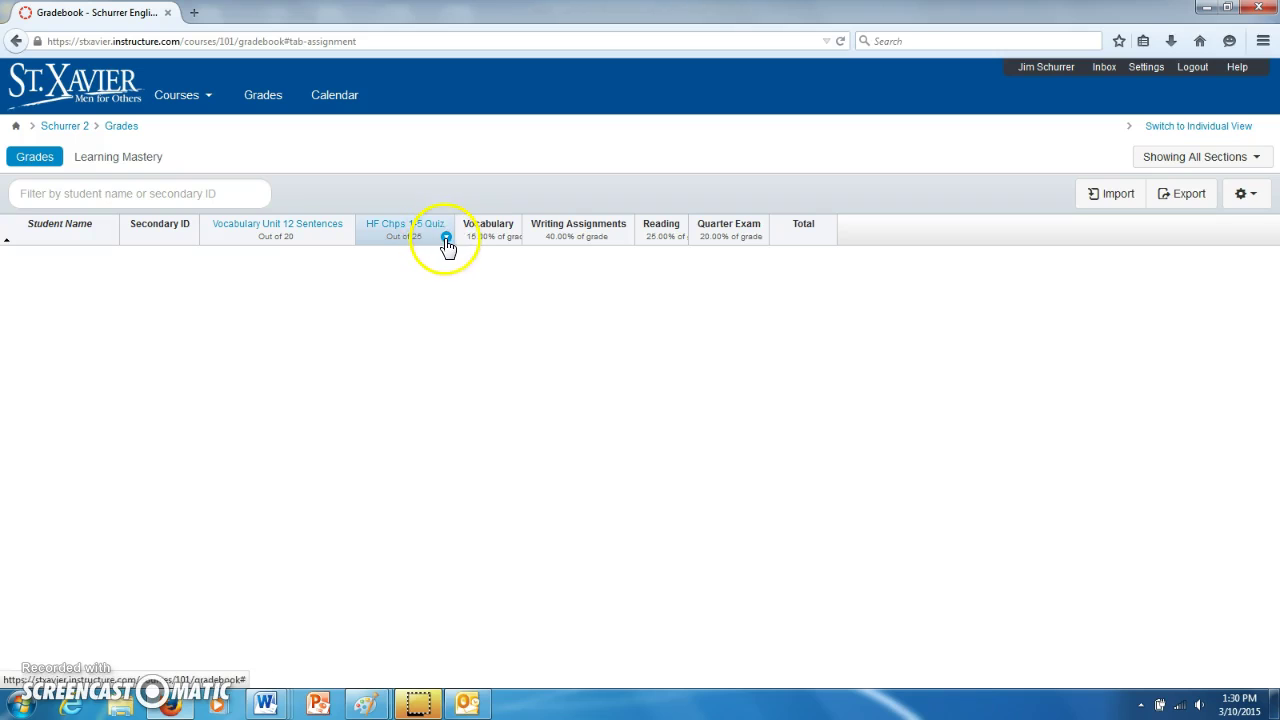
click(446, 238)
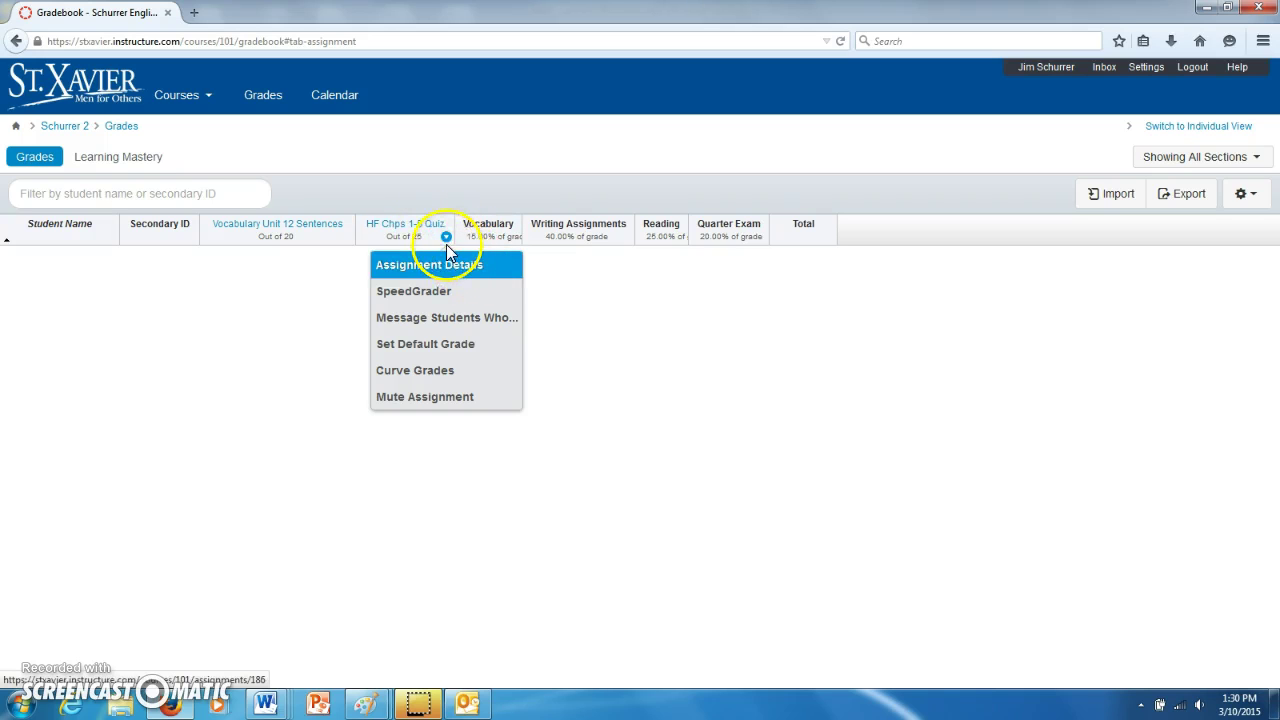
click(452, 268)
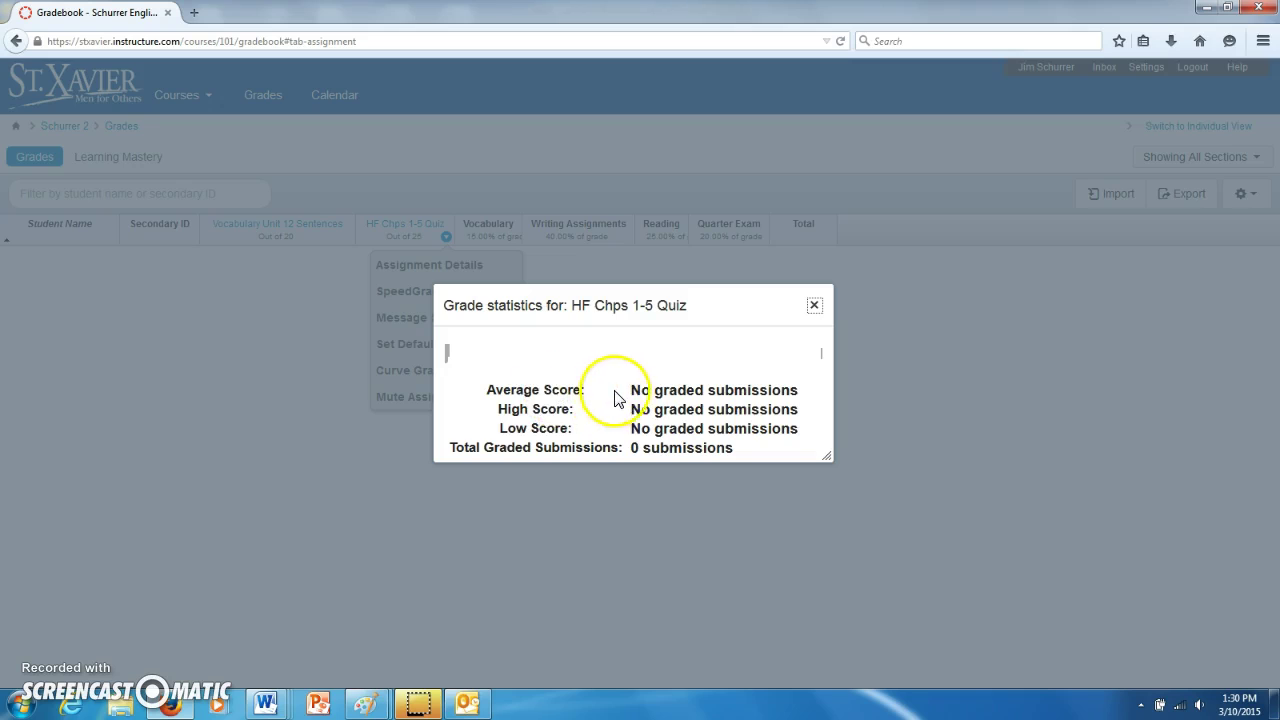
triple_click(818, 394)
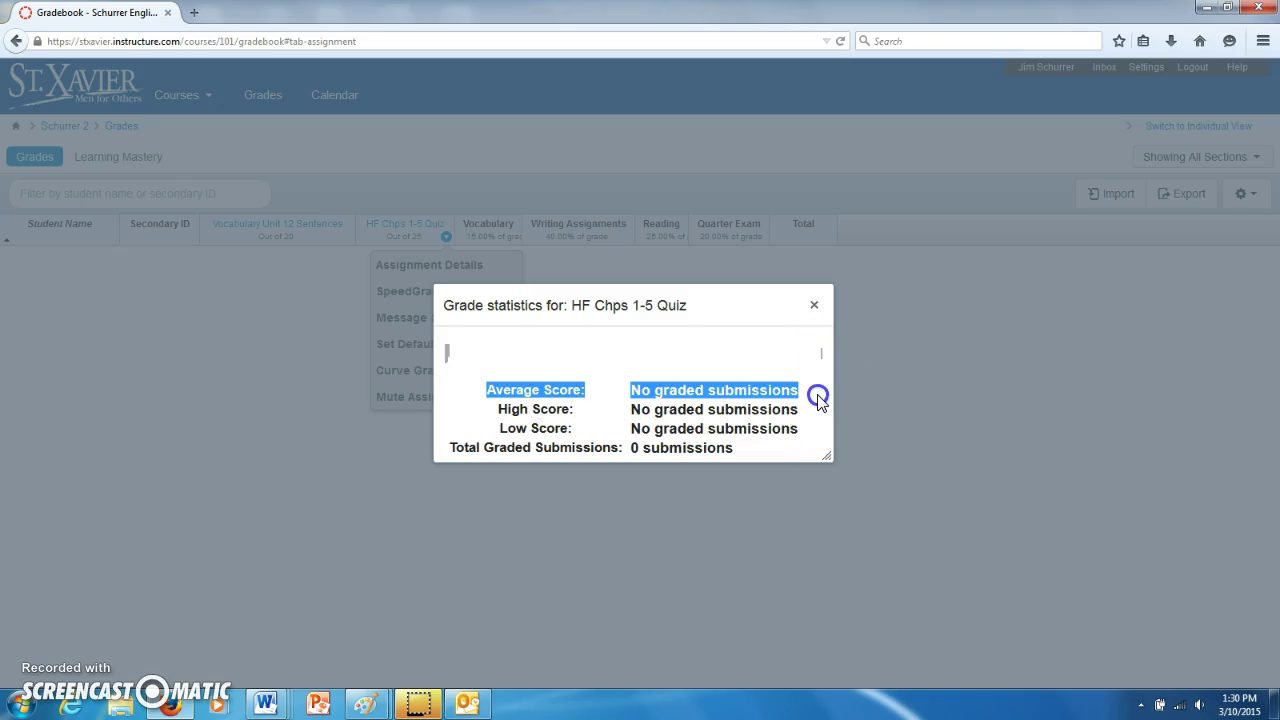
click(727, 404)
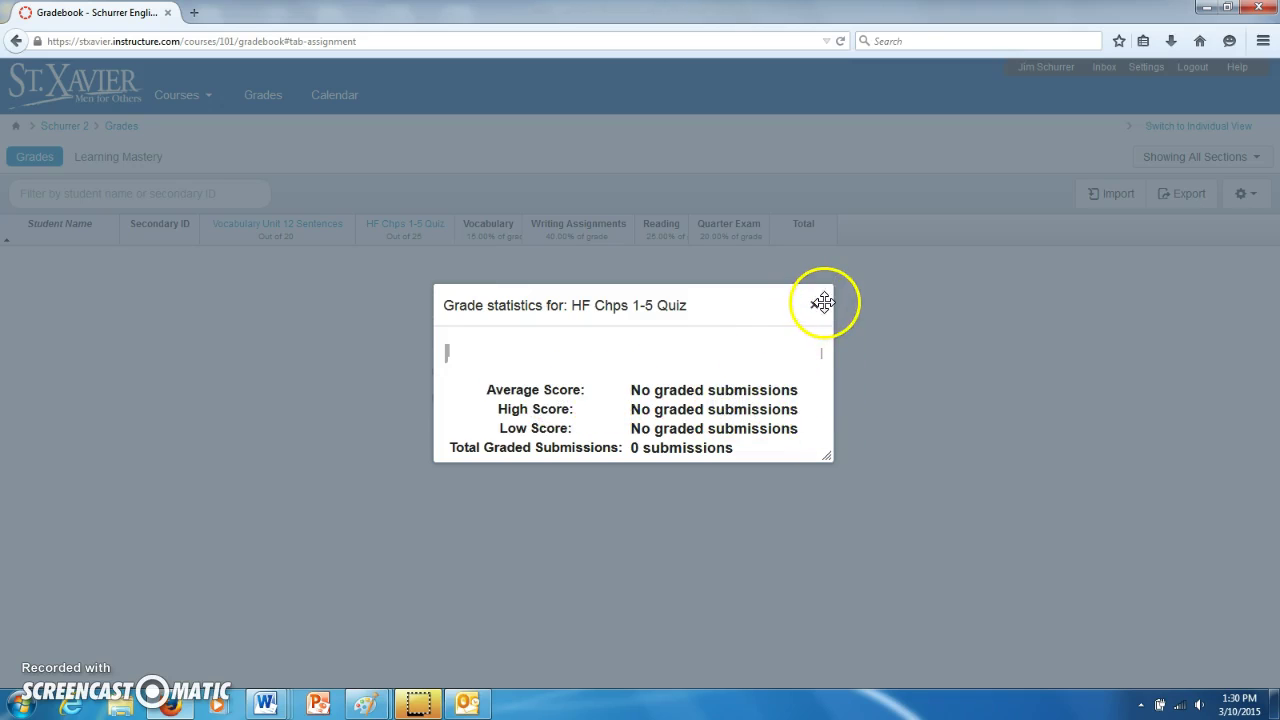
click(815, 306)
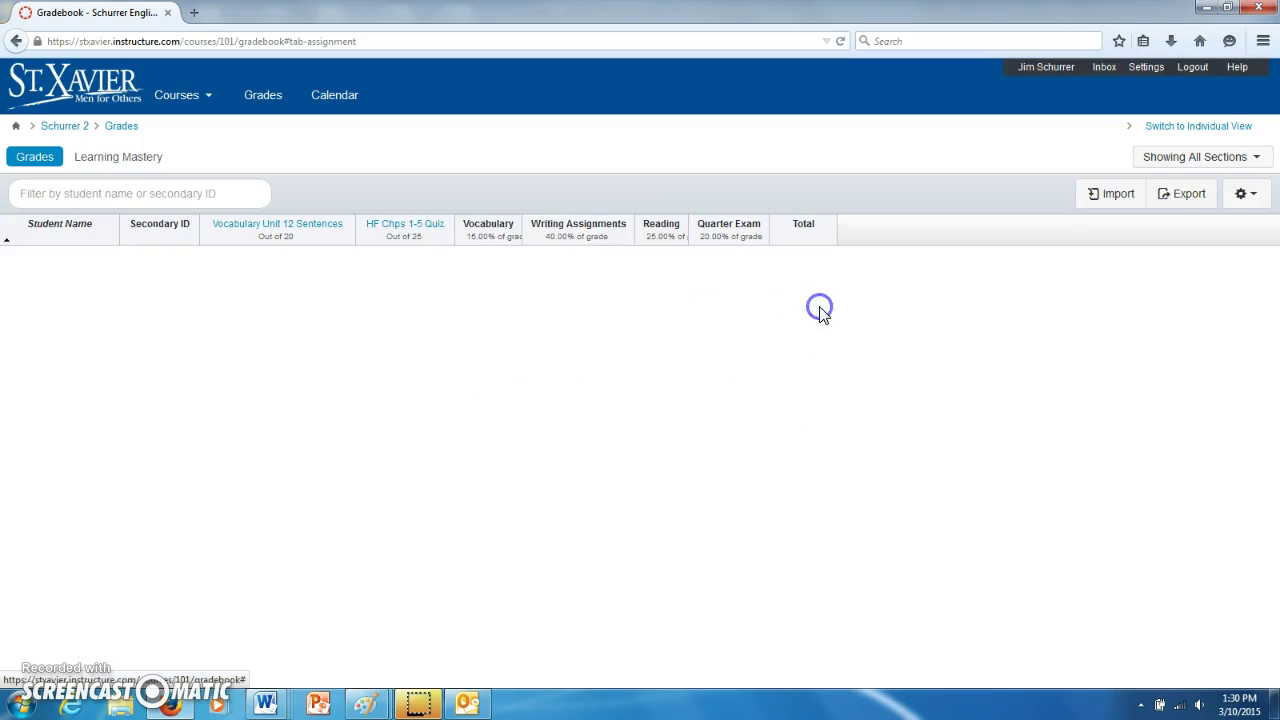
Mute the HF Chps 1-5 Quiz assignment in the gradebook and confirm the muting.
click(447, 240)
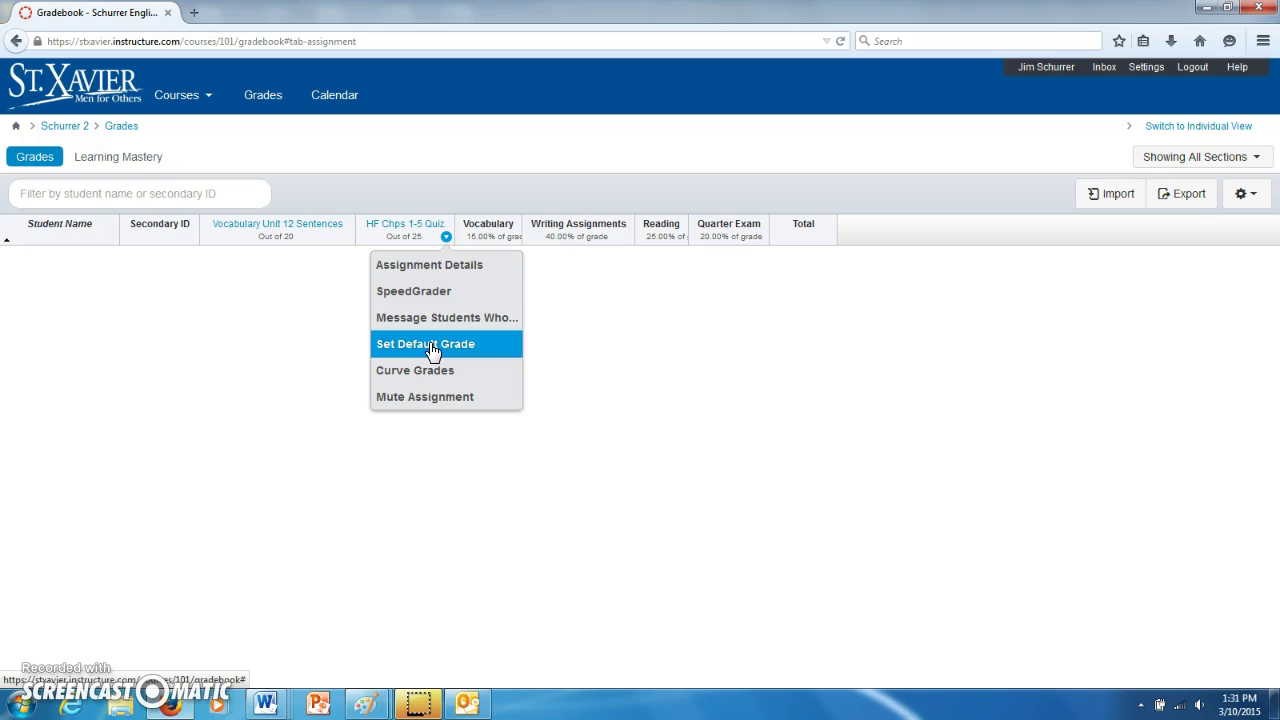
click(437, 396)
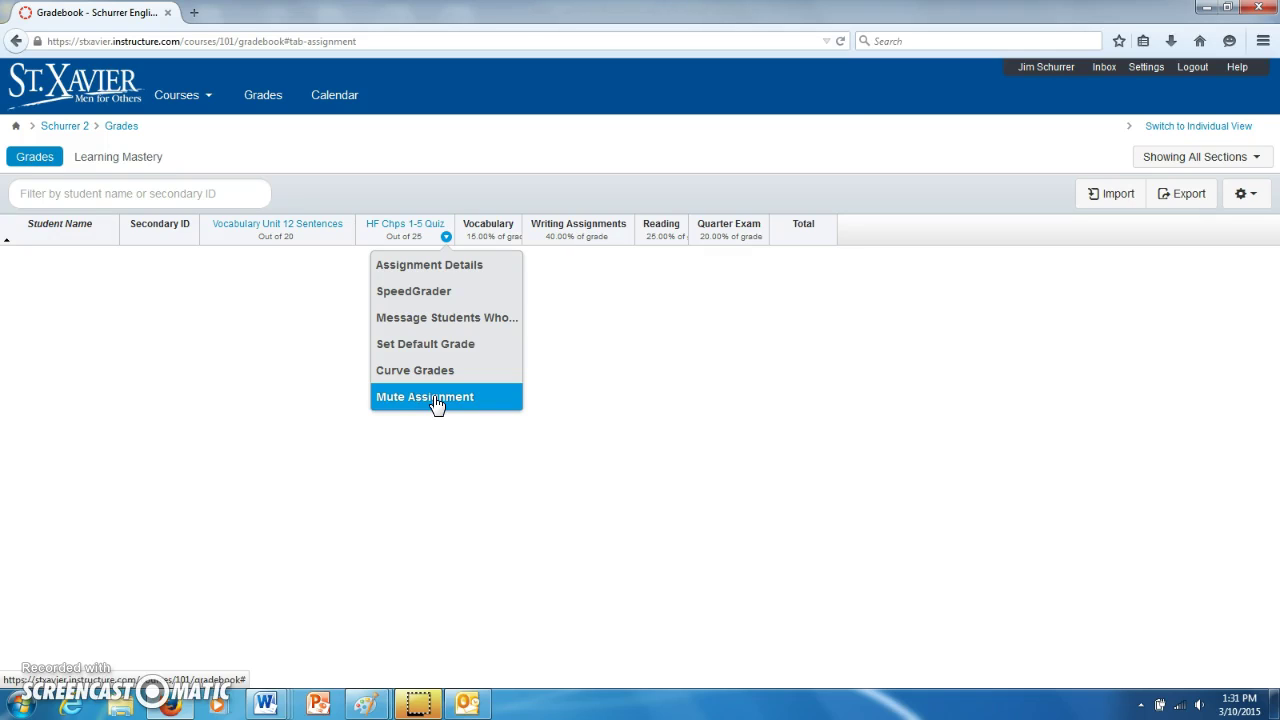
click(436, 400)
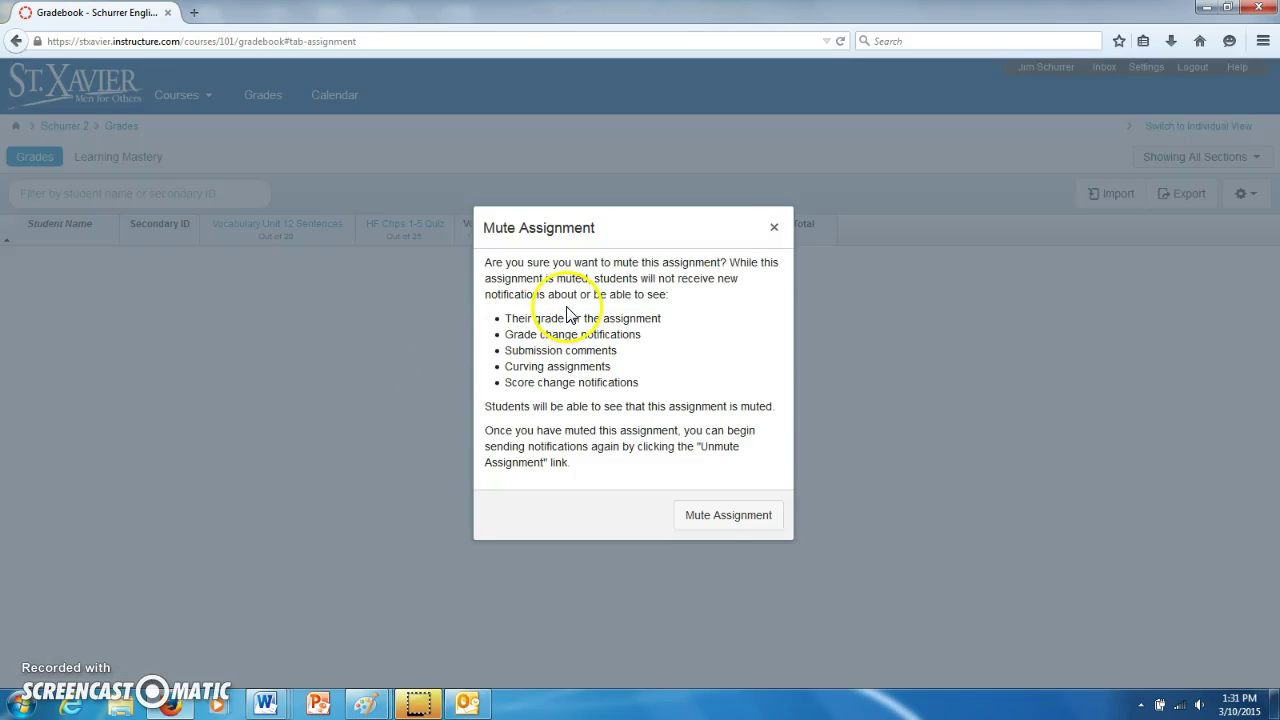
click(714, 532)
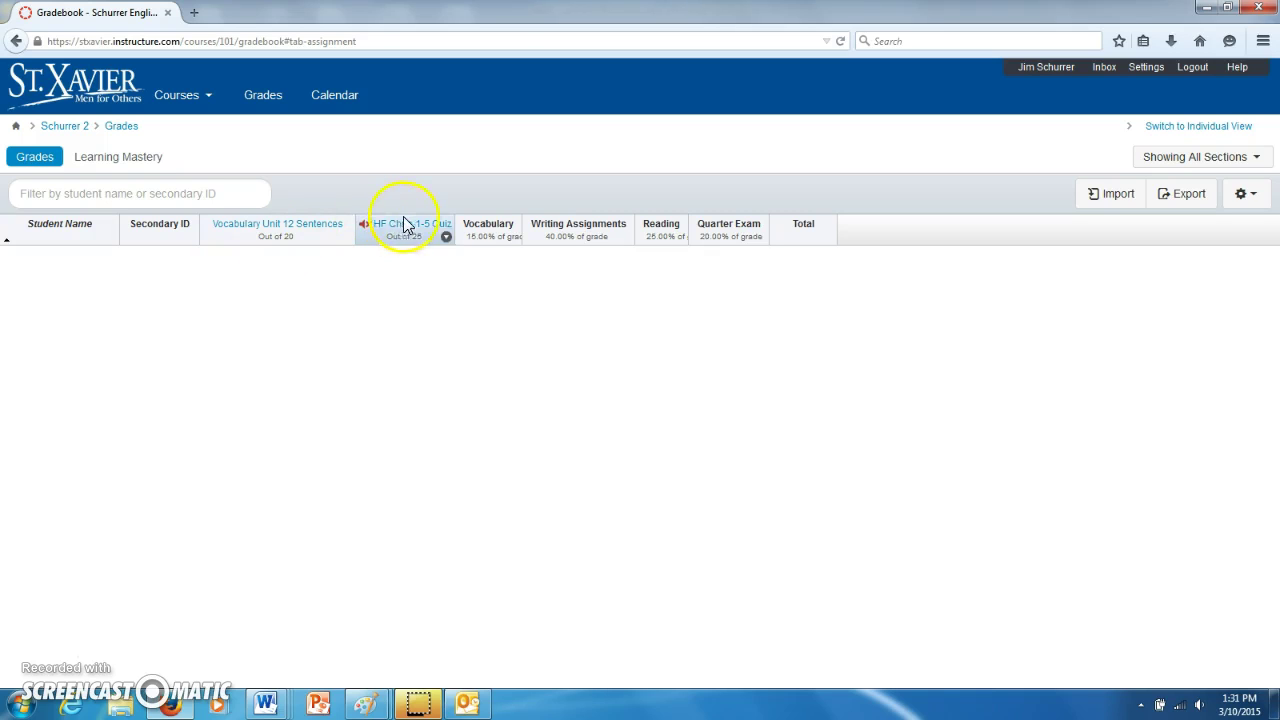
Check the HF Chps 1-5 Quiz column's gradebook options for a way to unmute it, then dismiss them.
click(445, 238)
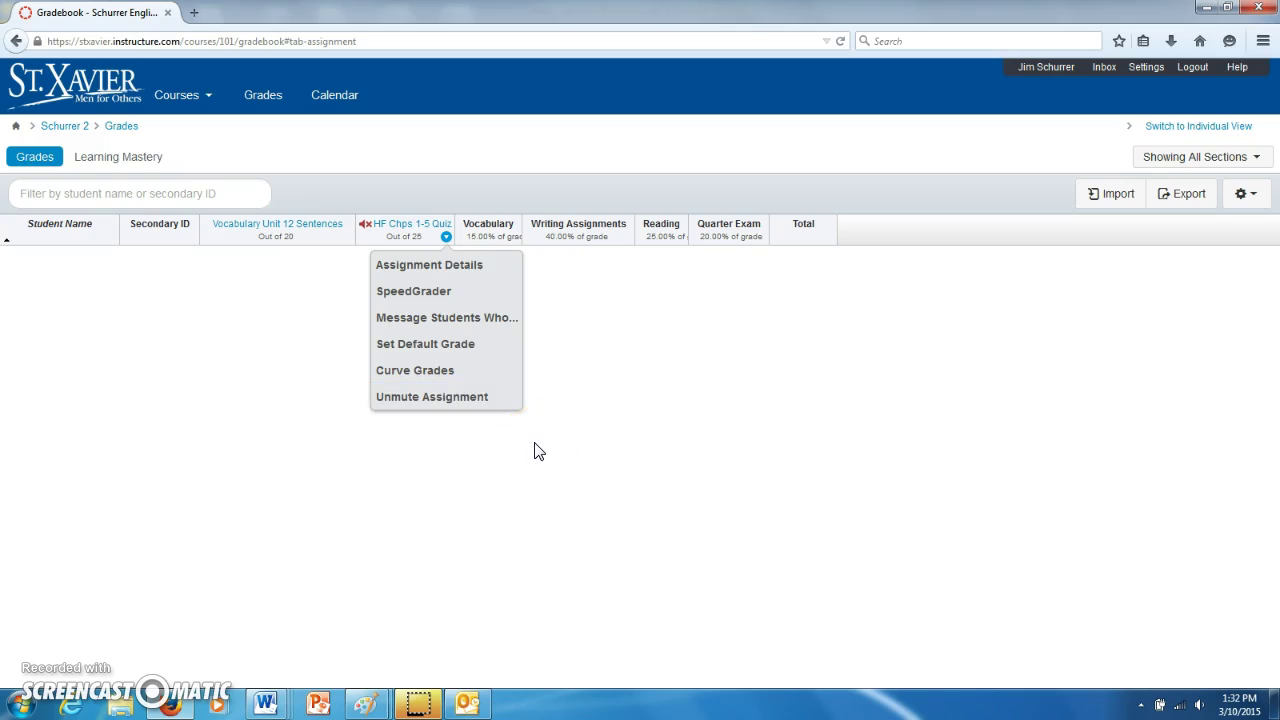
click(851, 318)
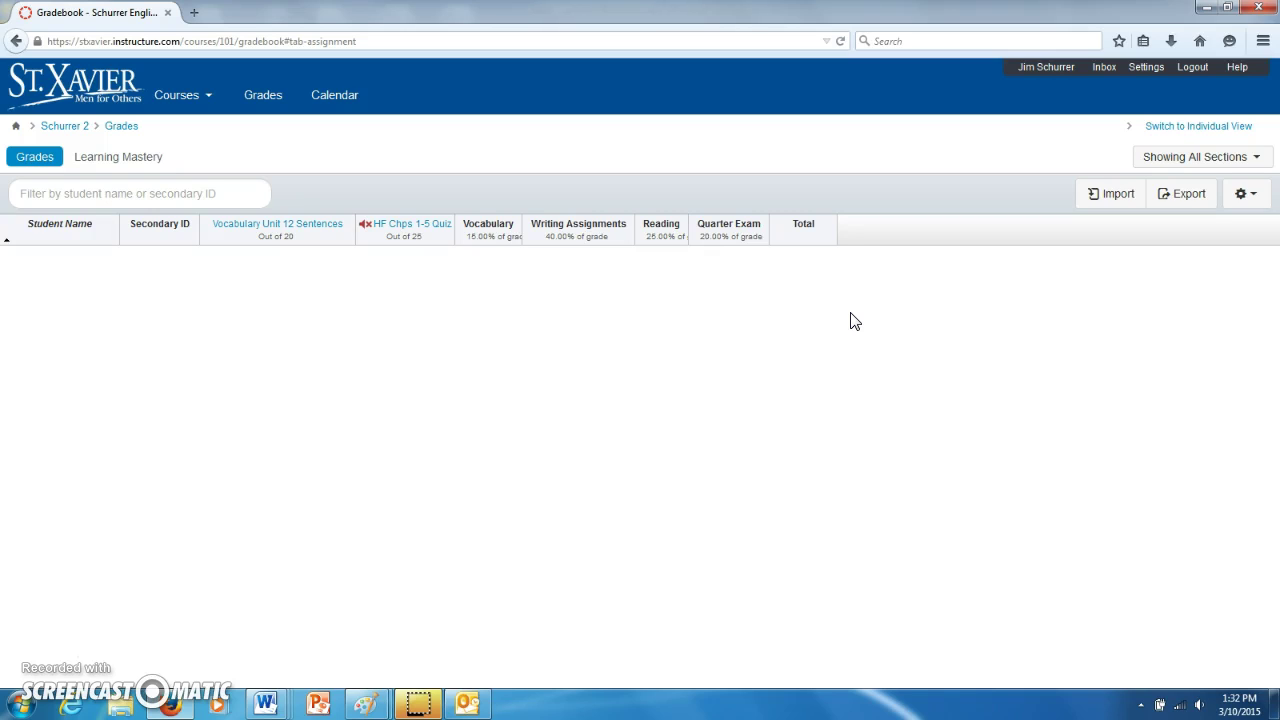
click(30, 667)
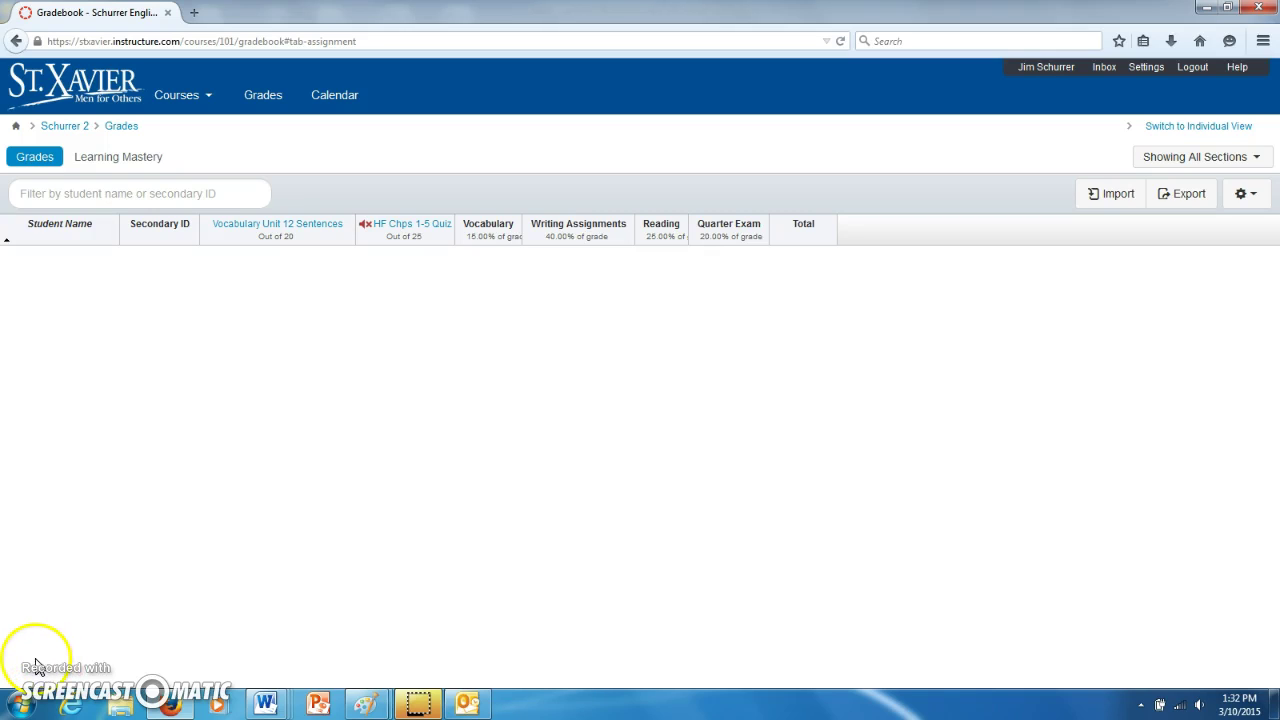